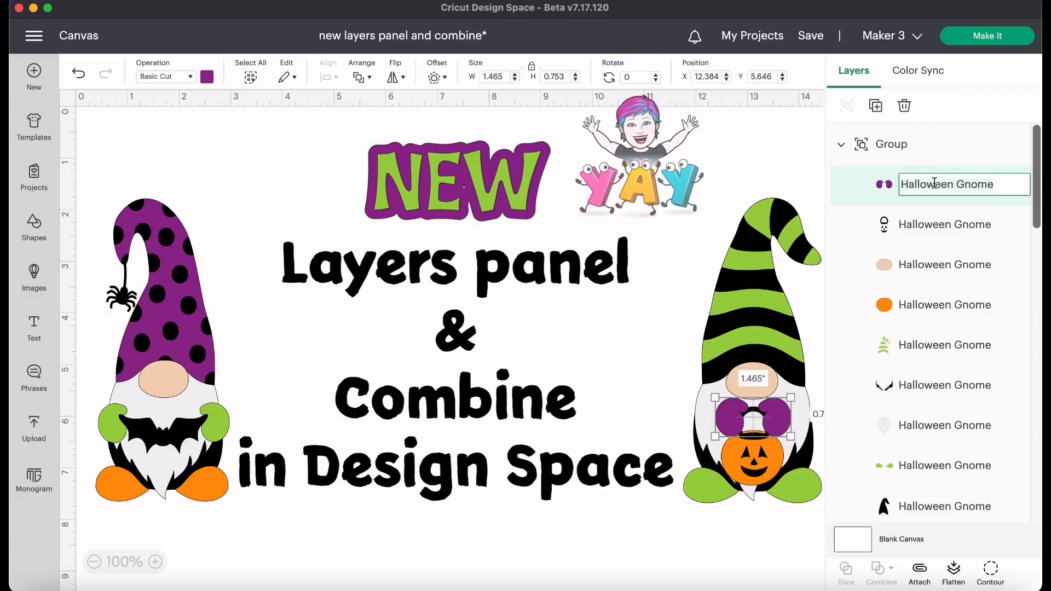
Rename the selected purple Halloween Gnome layer in the group to "acetate-pen"
key("super+a")
key("BackSpace")
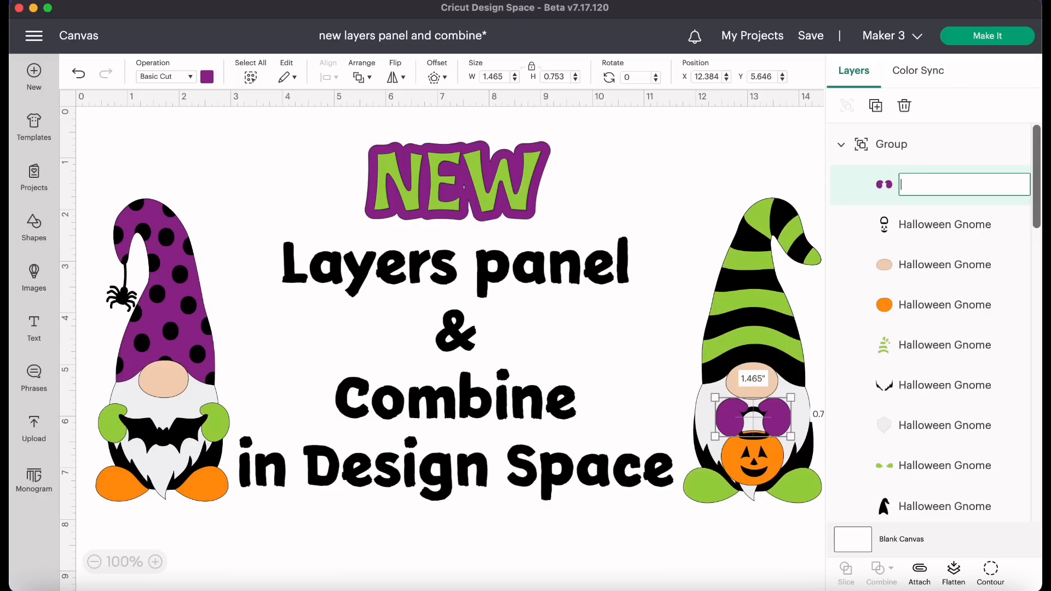
type("acetate")
type("-")
type("pen")
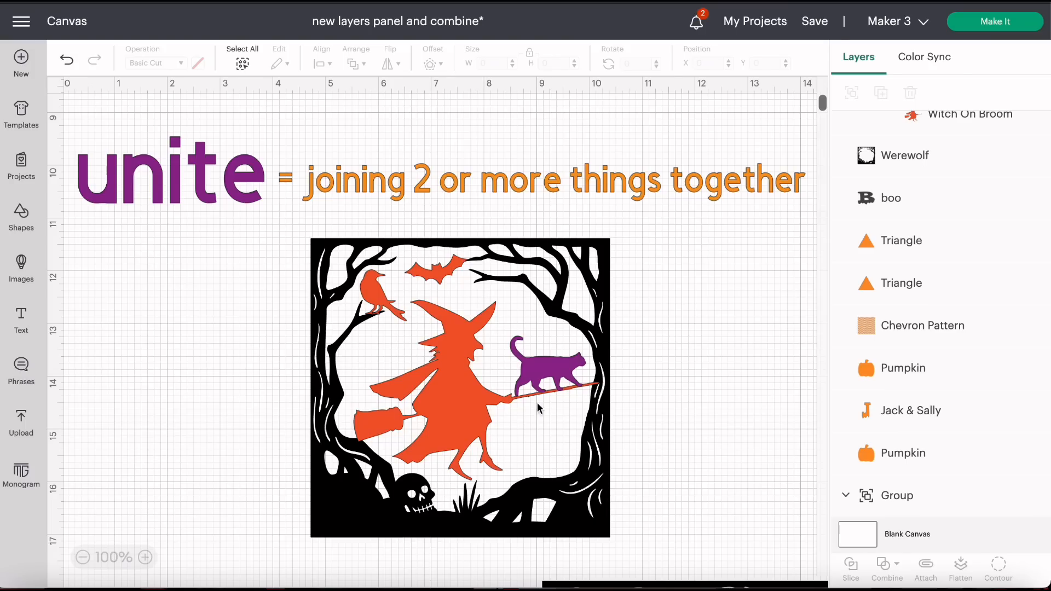
Combine the witch, cat, bat, crow and black forest frame into one shape with Unite
left_click_drag(297, 222, 640, 560)
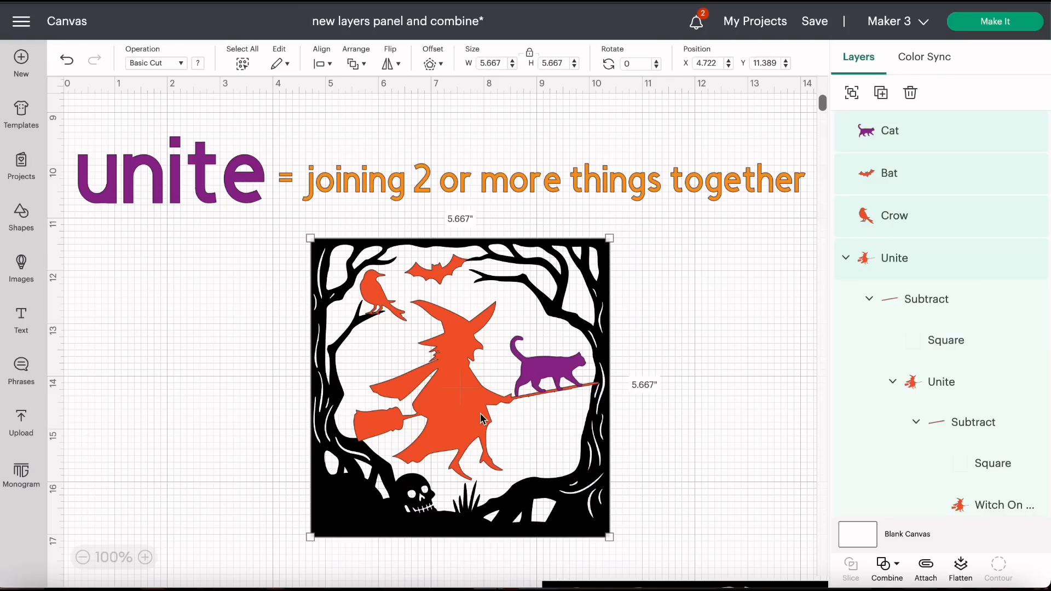
left_click(888, 566)
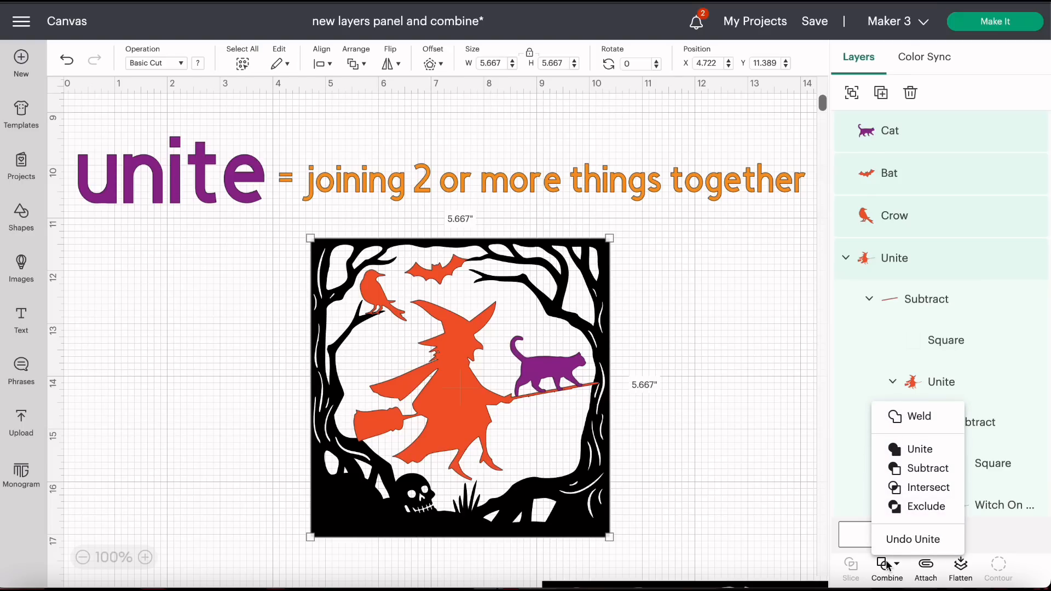
left_click(905, 448)
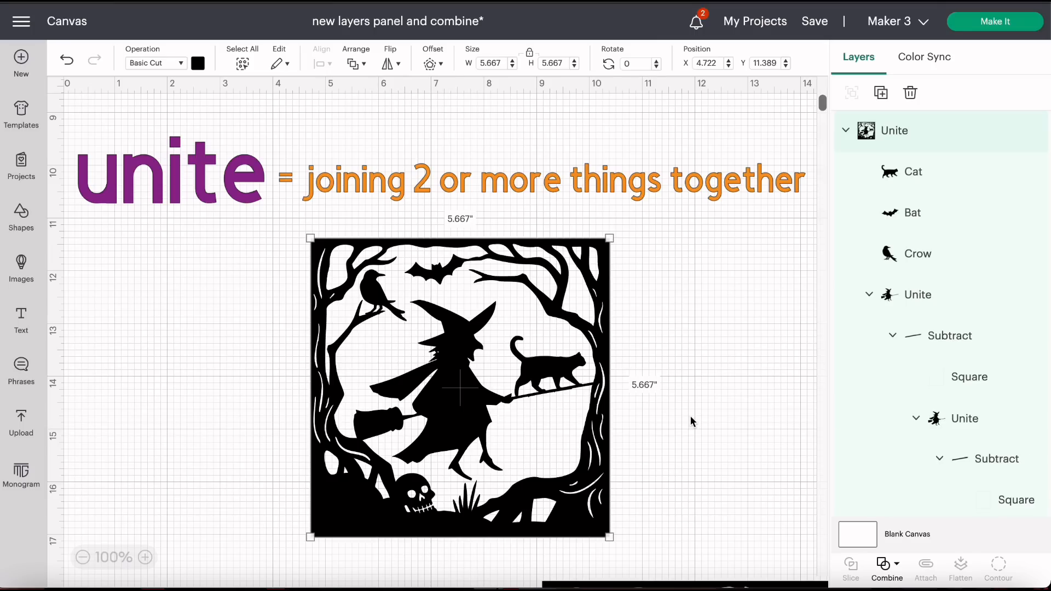
Undo the Unite on the witch forest scene and deselect its parts
left_click(890, 567)
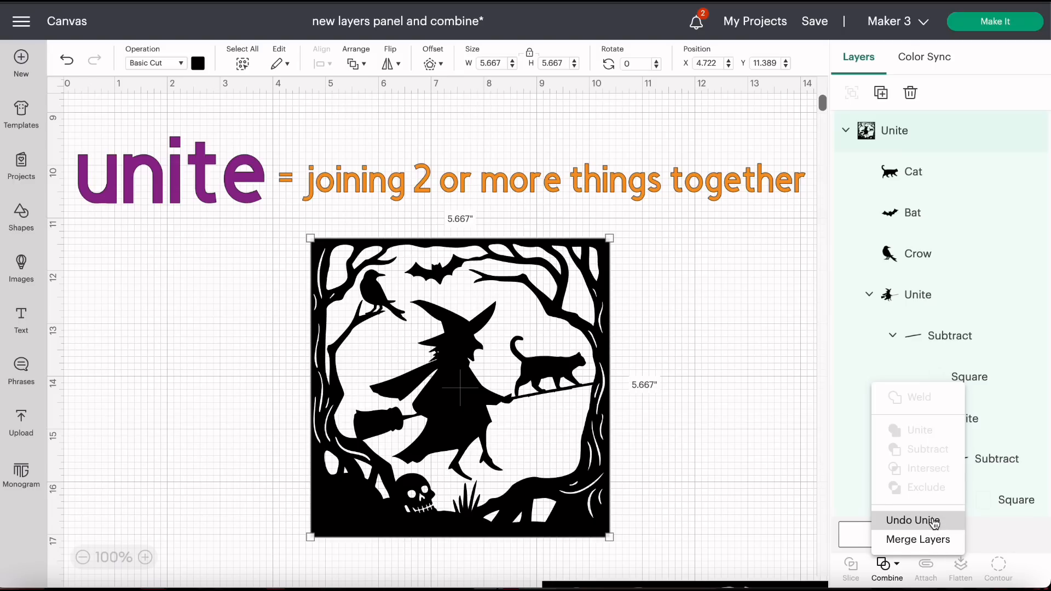
left_click(935, 522)
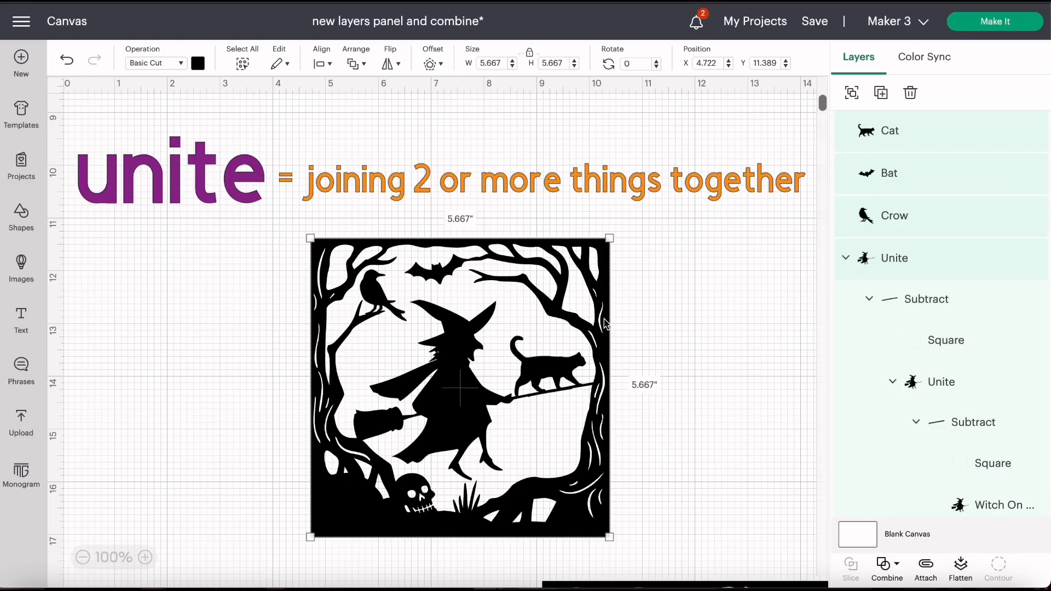
left_click(645, 325)
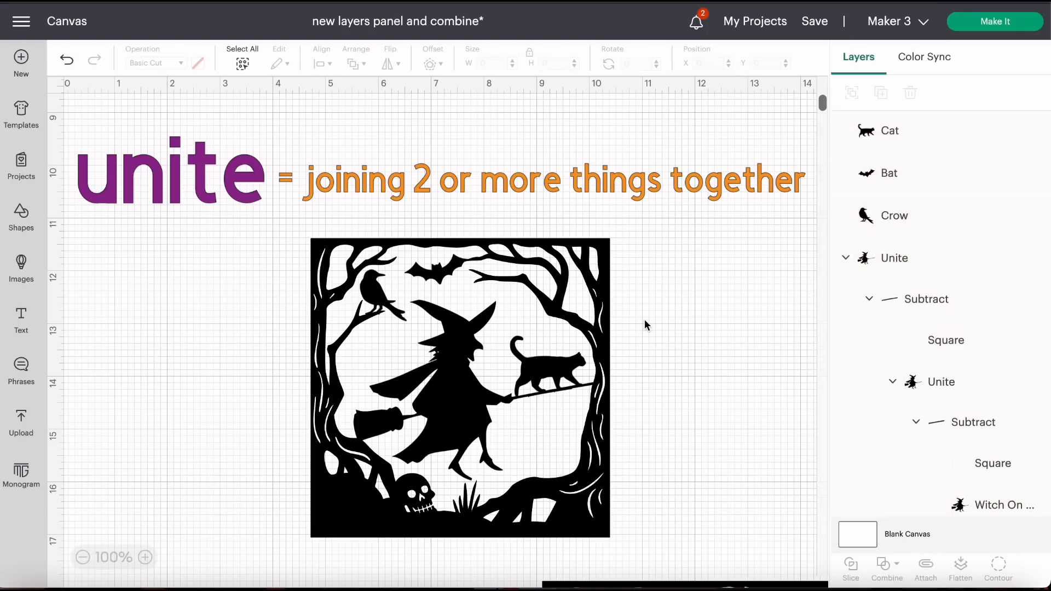
Select the cat, crow and bat one at a time to check that they are separate objects
left_click(587, 300)
left_click(639, 354)
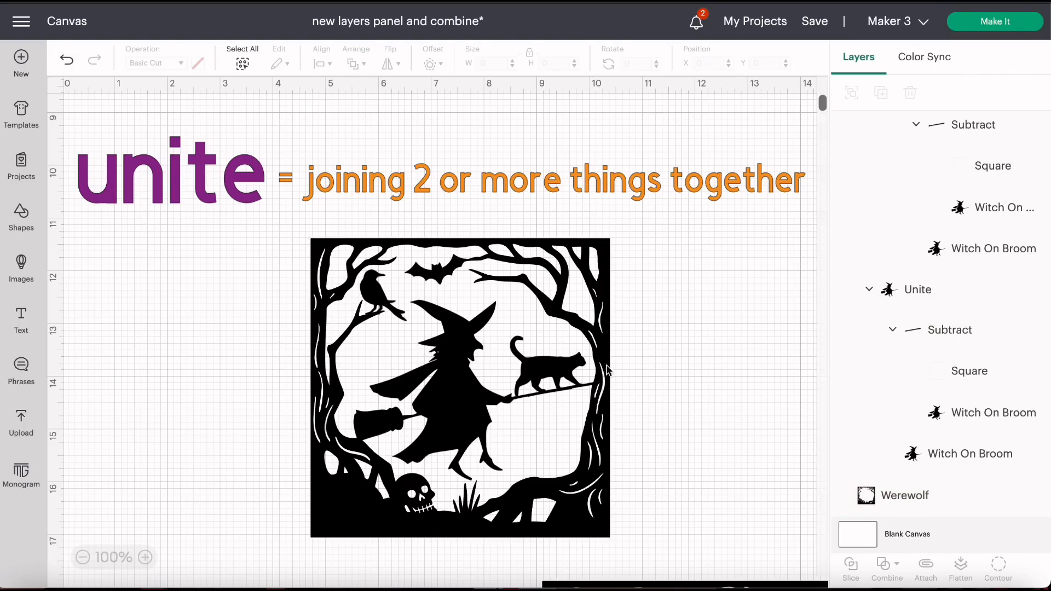
left_click(566, 378)
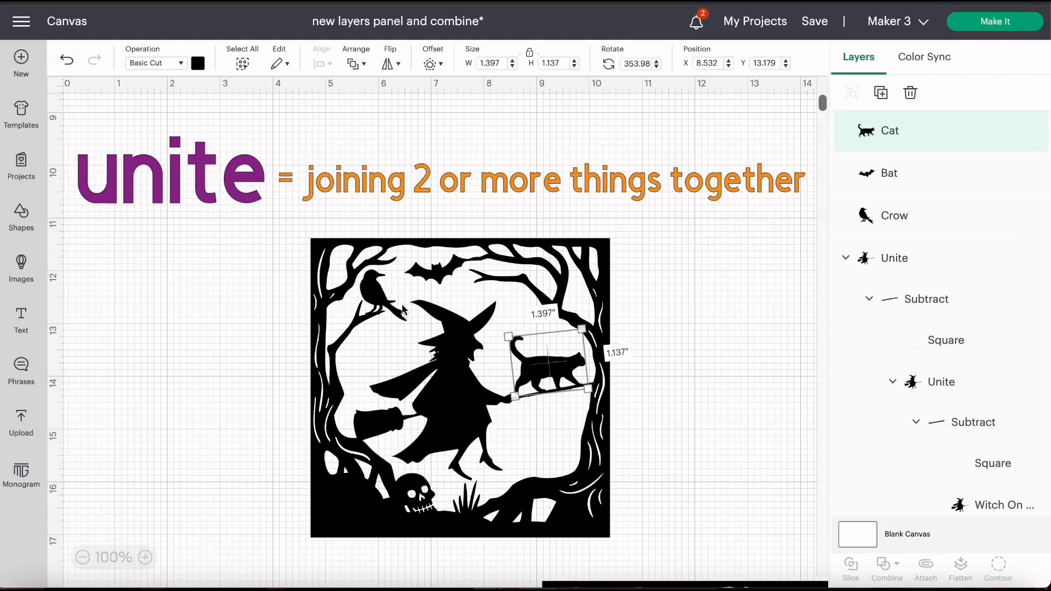
left_click(372, 297)
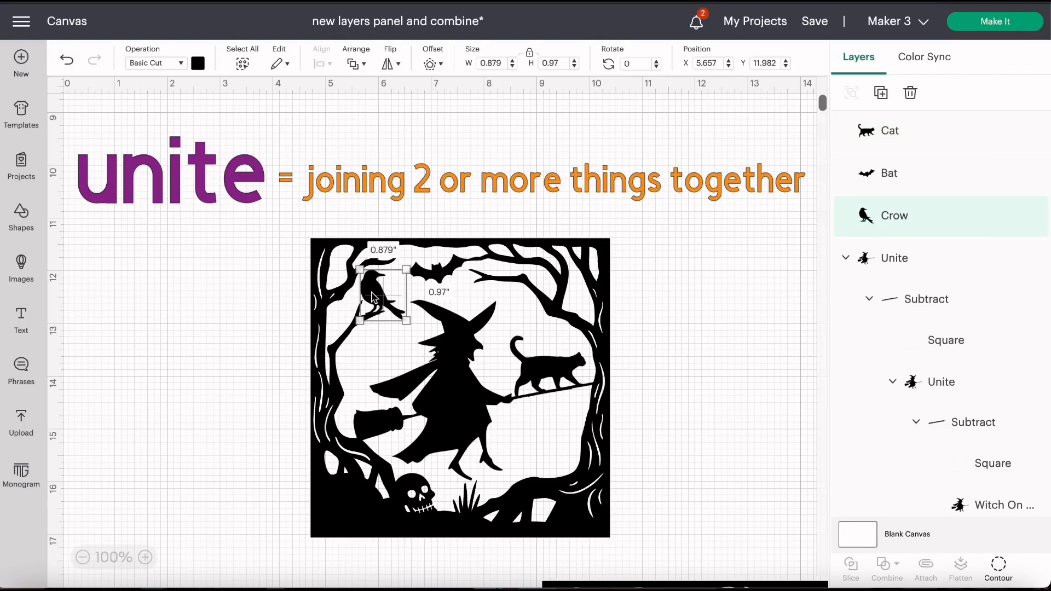
left_click(435, 278)
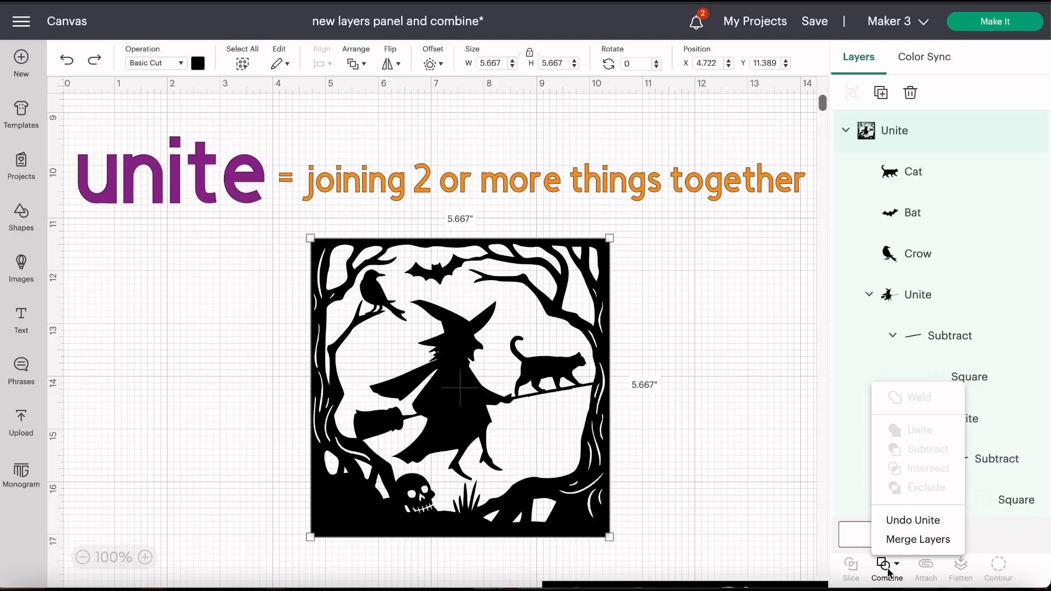
Enlarge the Cat layer inside the united scene slightly to about 1.43 by 1.15 inches, and deselect it
left_click(718, 400)
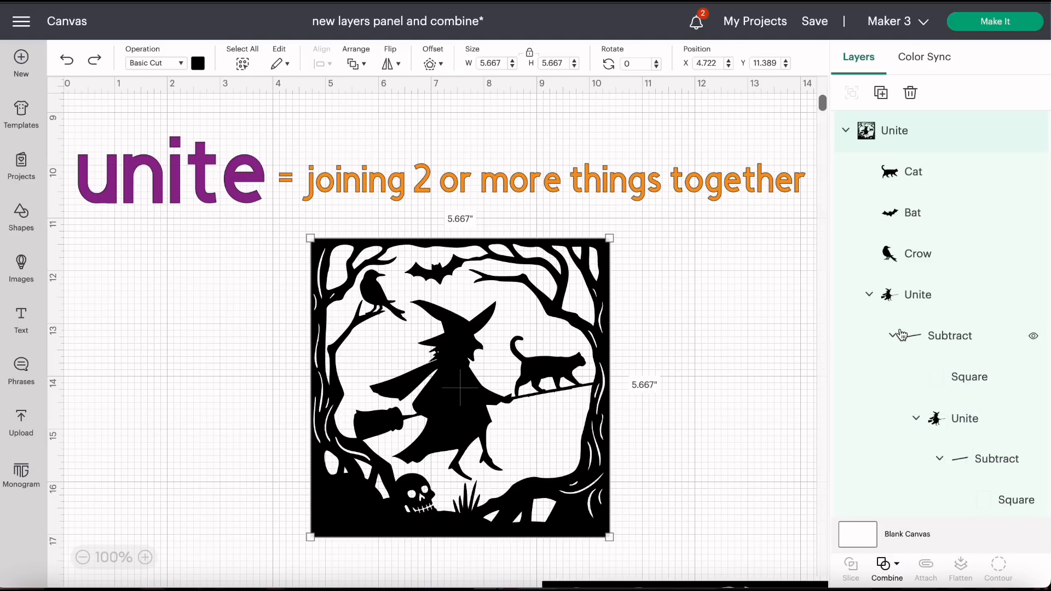
left_click(914, 175)
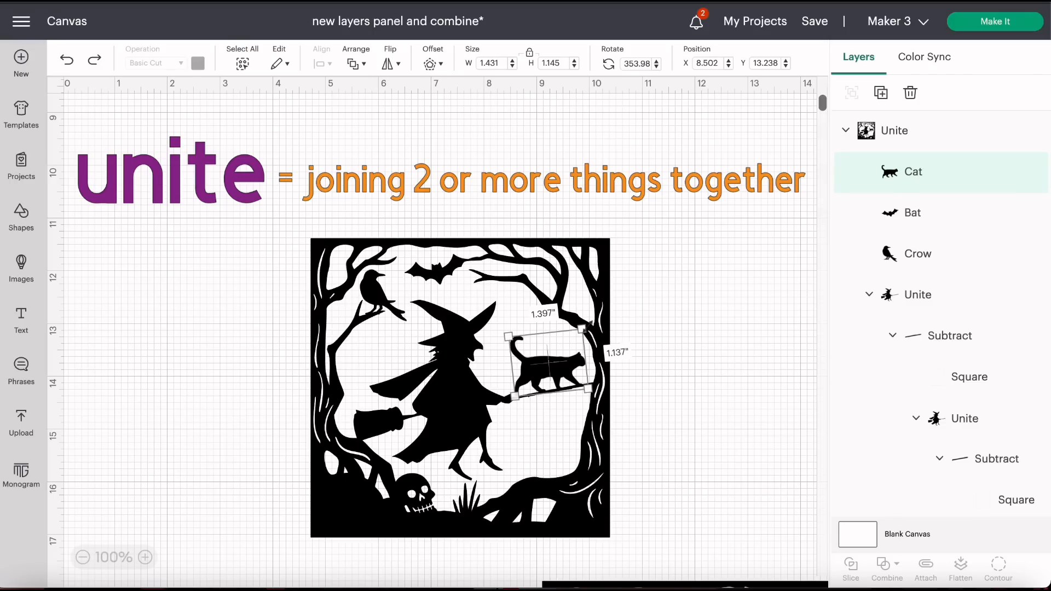
left_click_drag(582, 328, 584, 326)
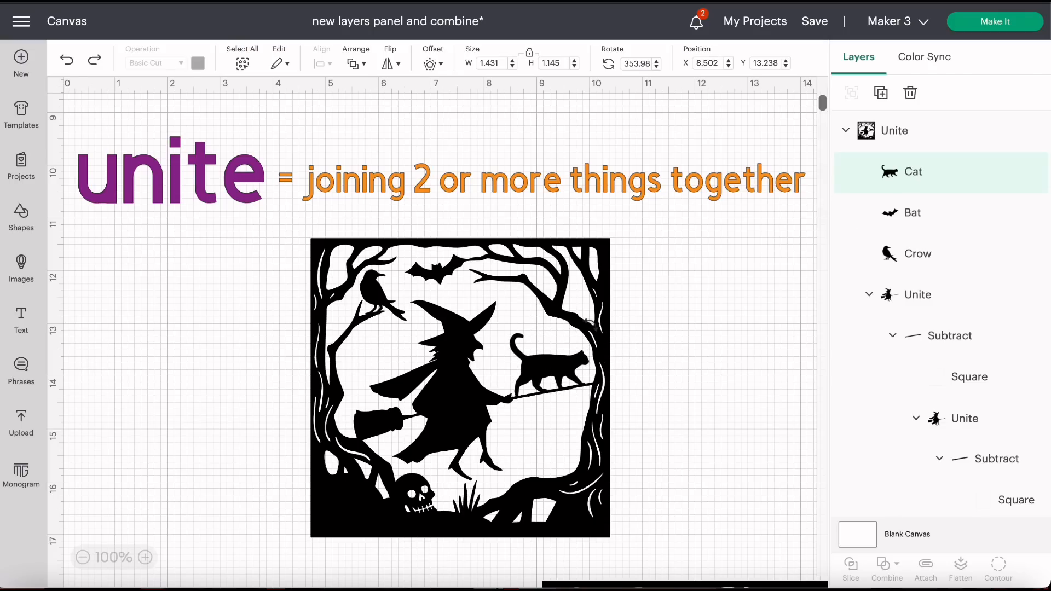
left_click(666, 361)
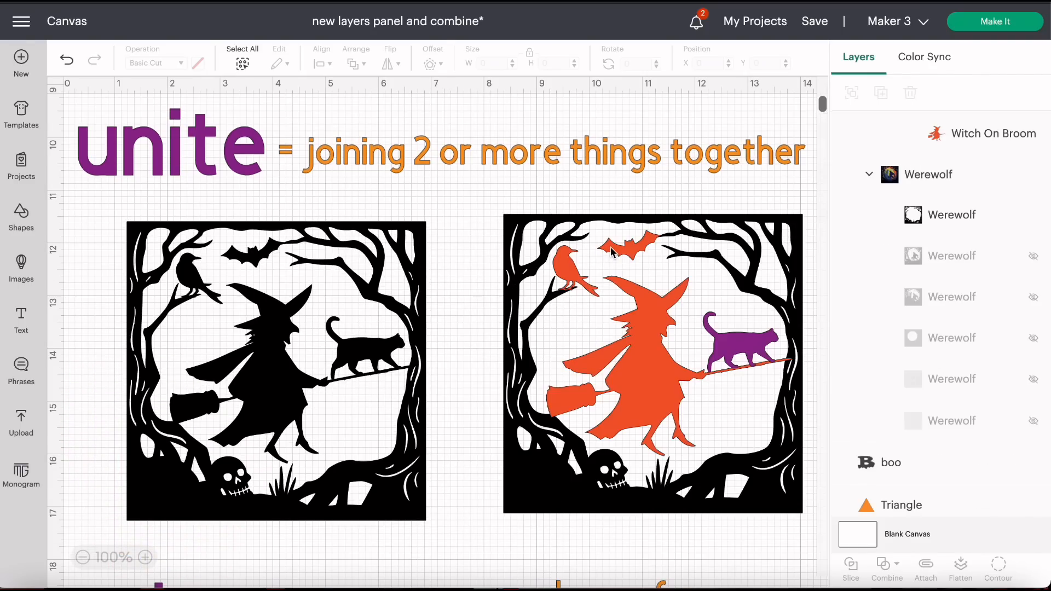
Combine all parts of the second, coloured witch scene with Unite
left_click(614, 253)
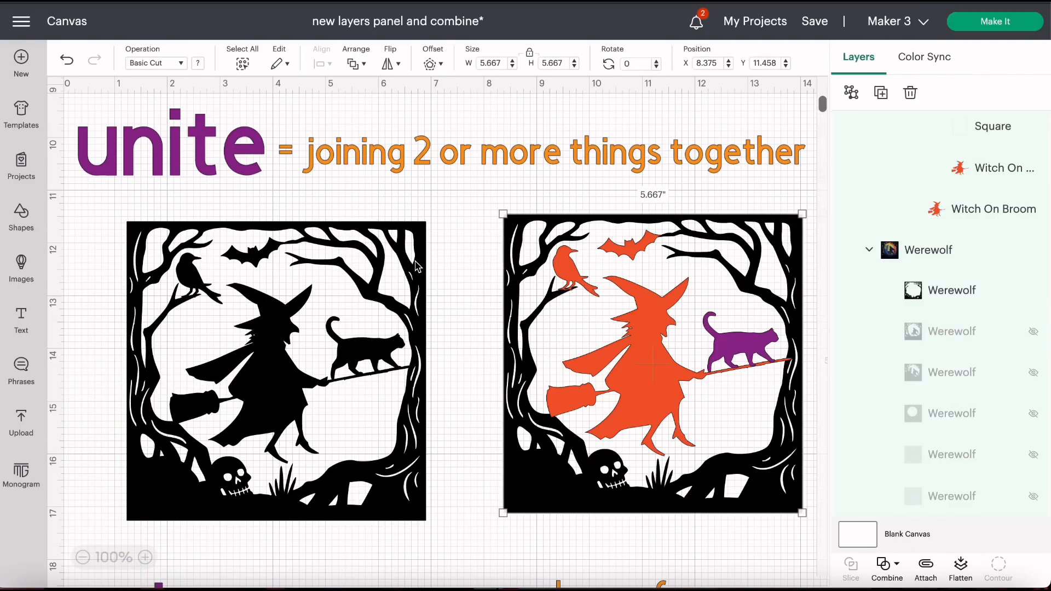
left_click_drag(484, 186, 811, 544)
left_click(887, 567)
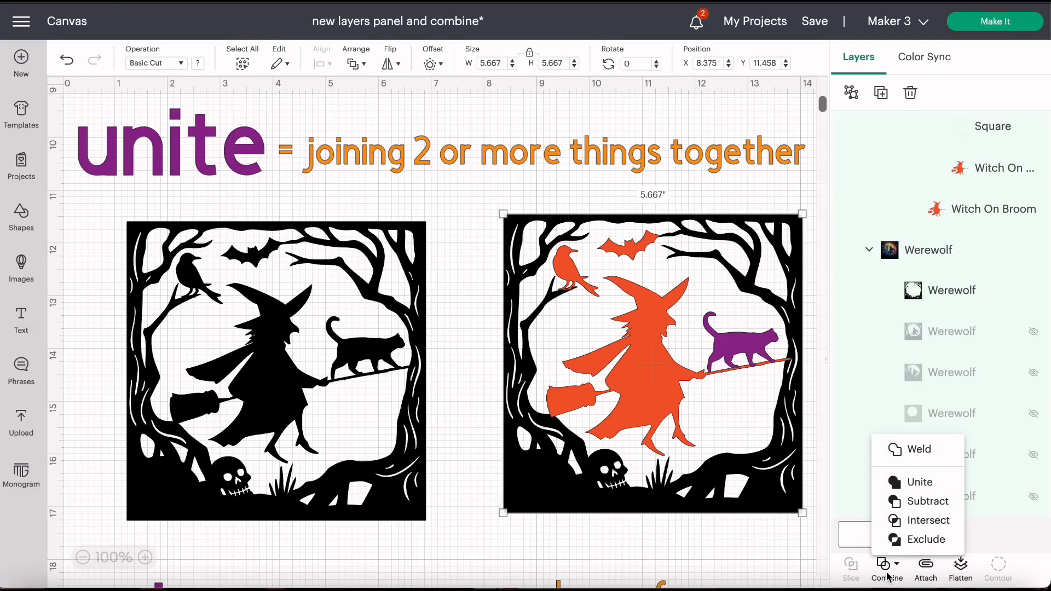
left_click(909, 482)
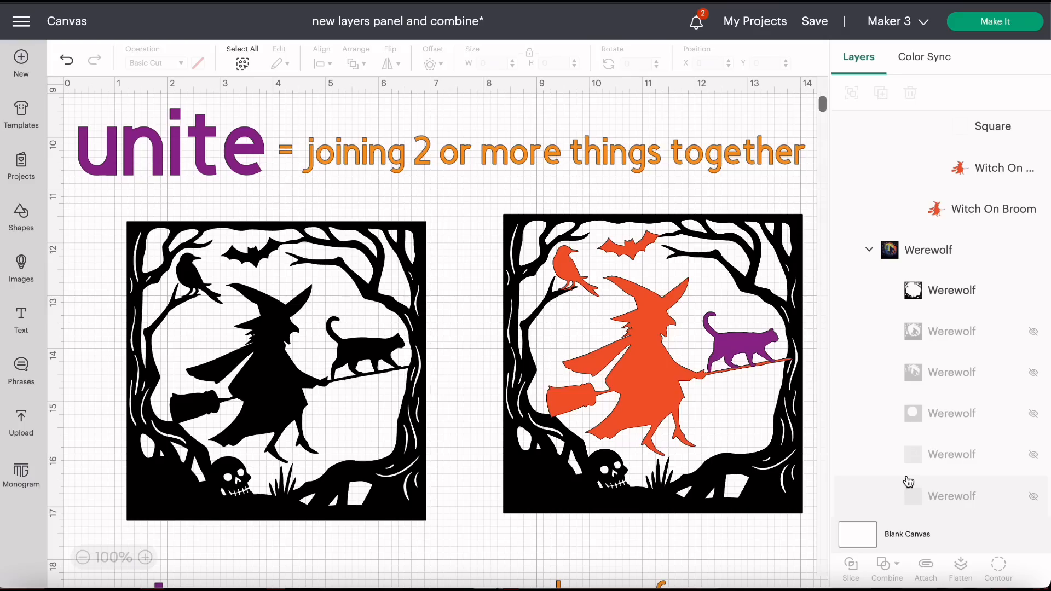
Try Undo Unite on the second witch scene, and revert both that command and the Unite itself
right_click(724, 363)
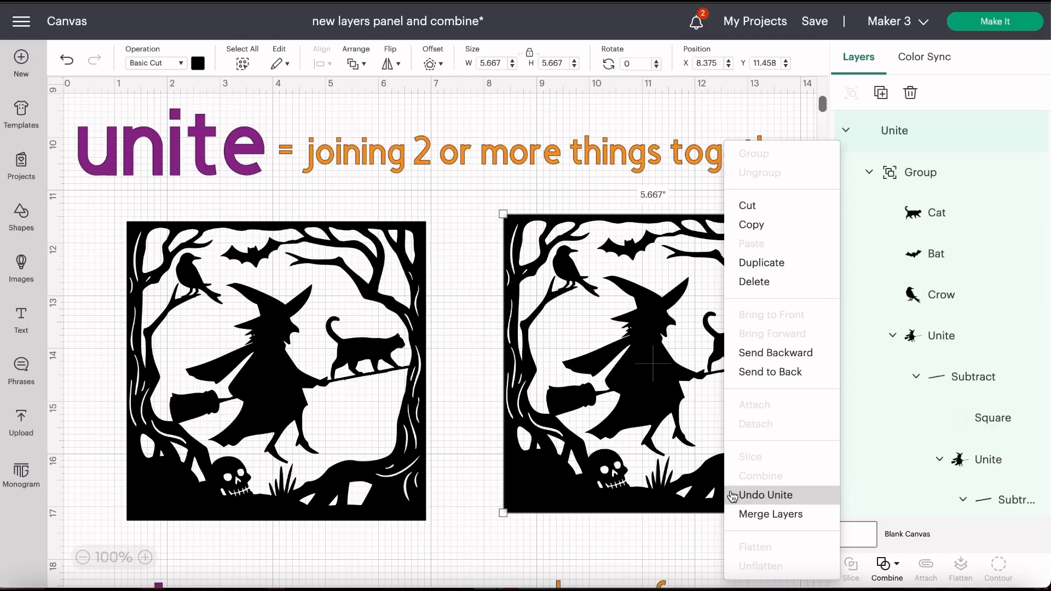
left_click(763, 501)
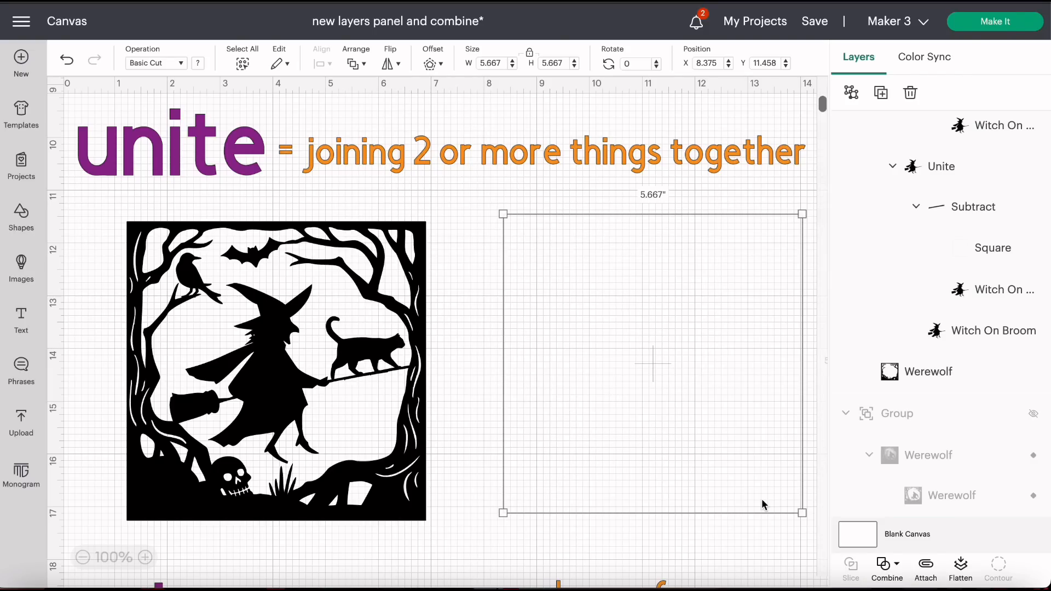
key("ctrl+z")
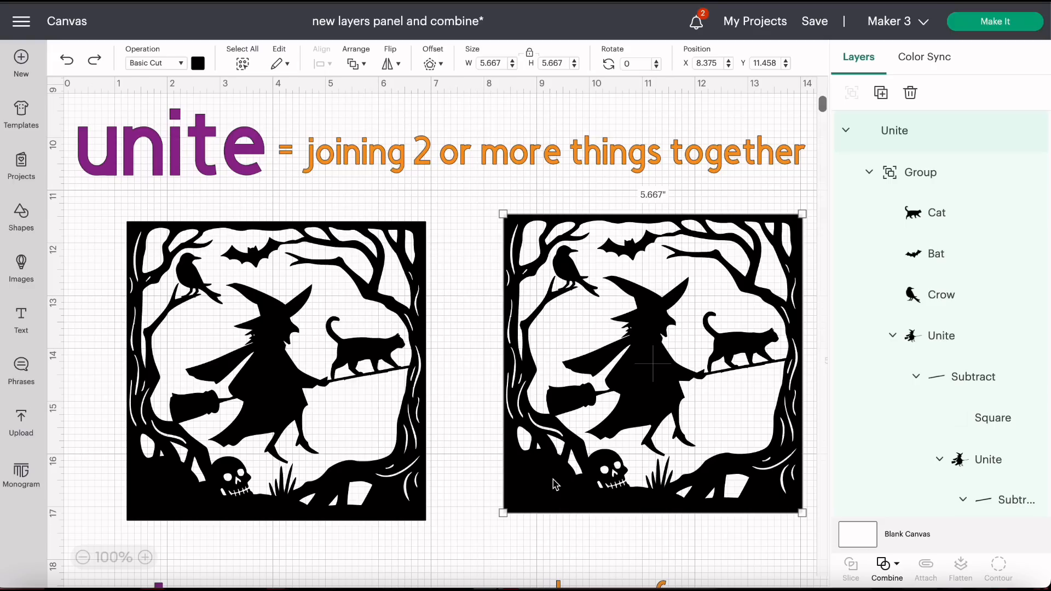
key("ctrl+z")
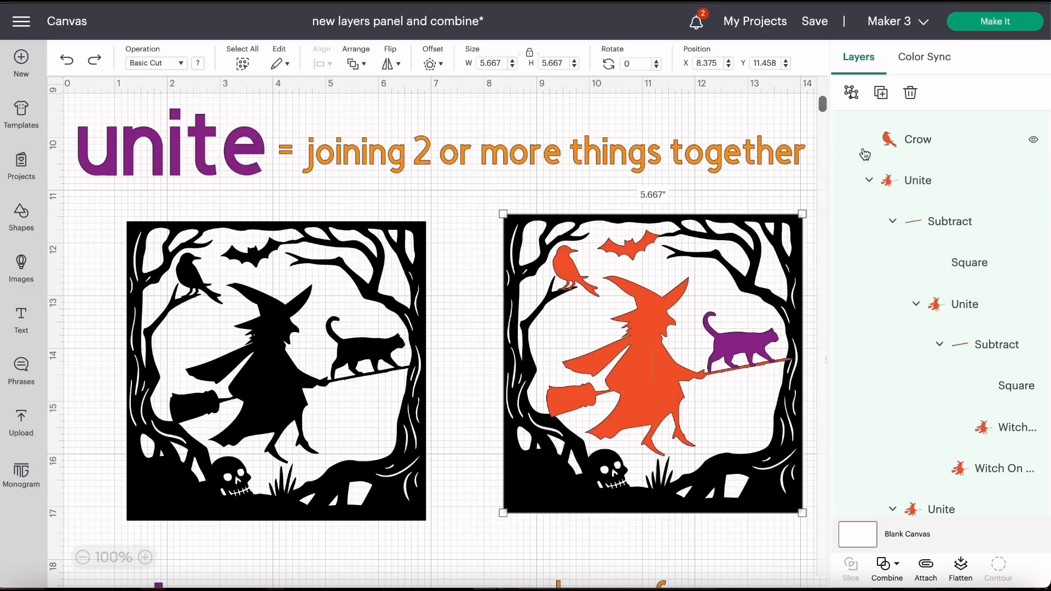
Ungroup the coloured witch scene and locate its Werewolf frame layers
left_click(852, 93)
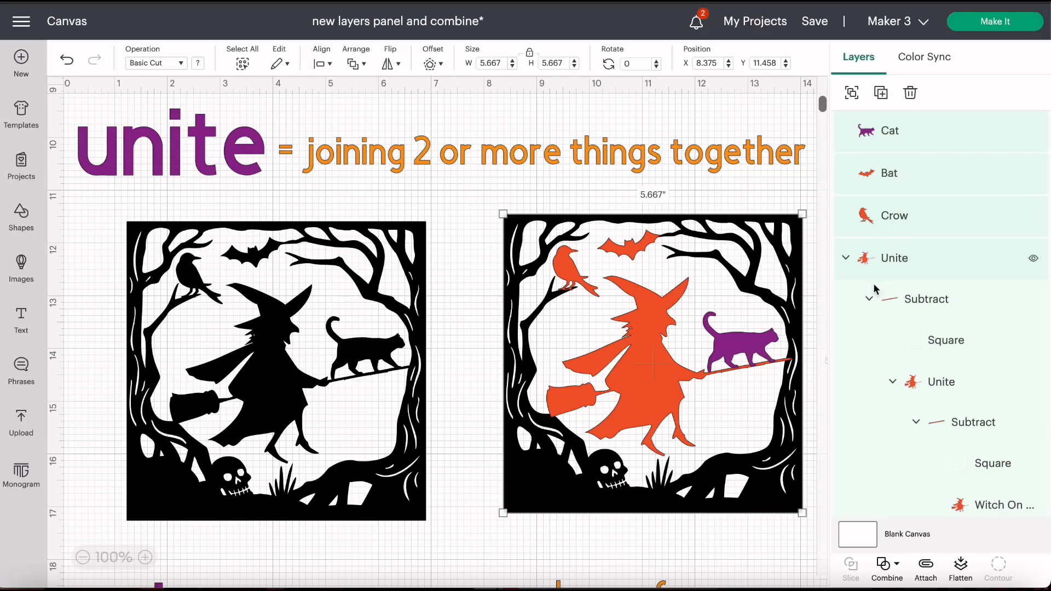
scroll(883, 293, "down", 6)
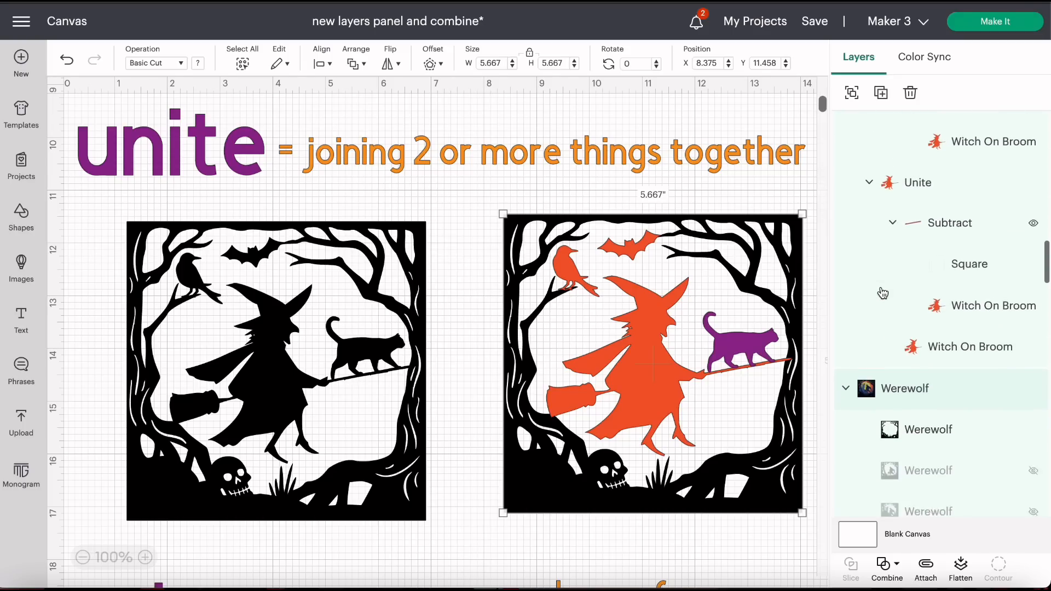
scroll(883, 293, "down", 3)
Try to delete a hidden layer from within the Werewolf group, and undo the deletion
key("ctrl+z")
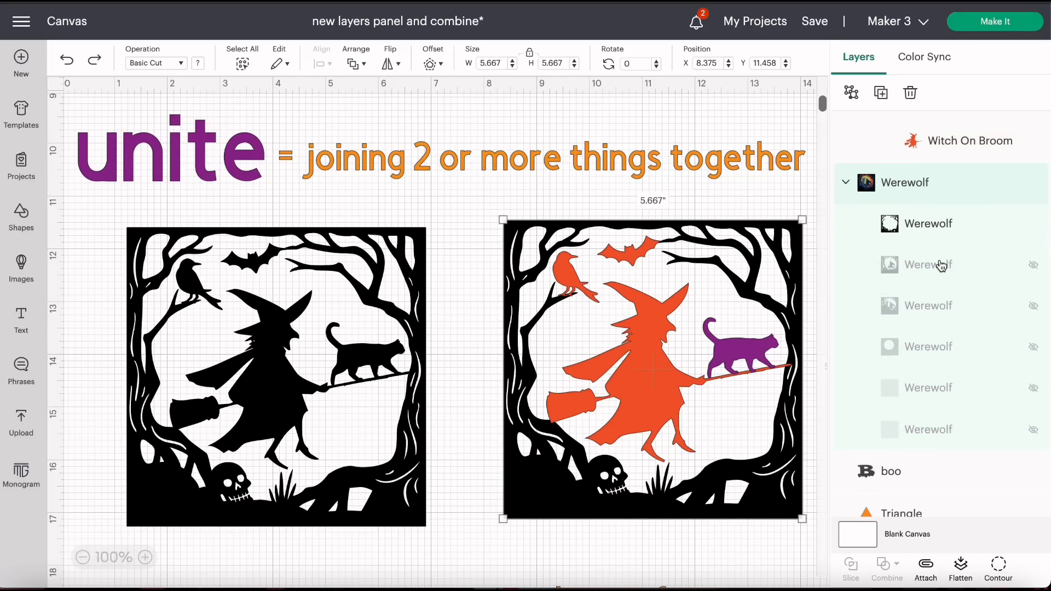
right_click(945, 268)
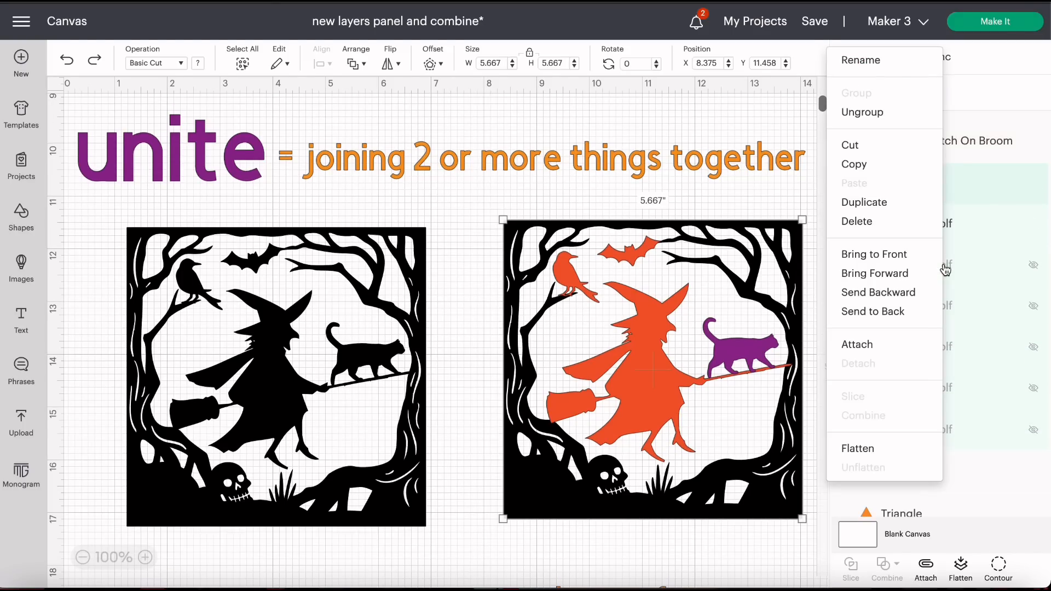
left_click(913, 224)
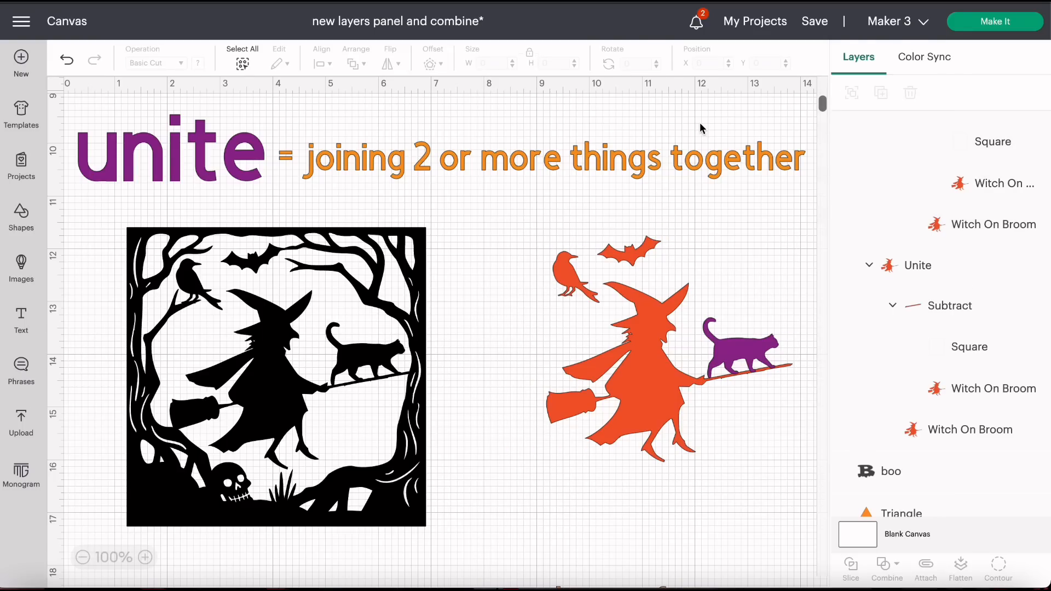
left_click(65, 60)
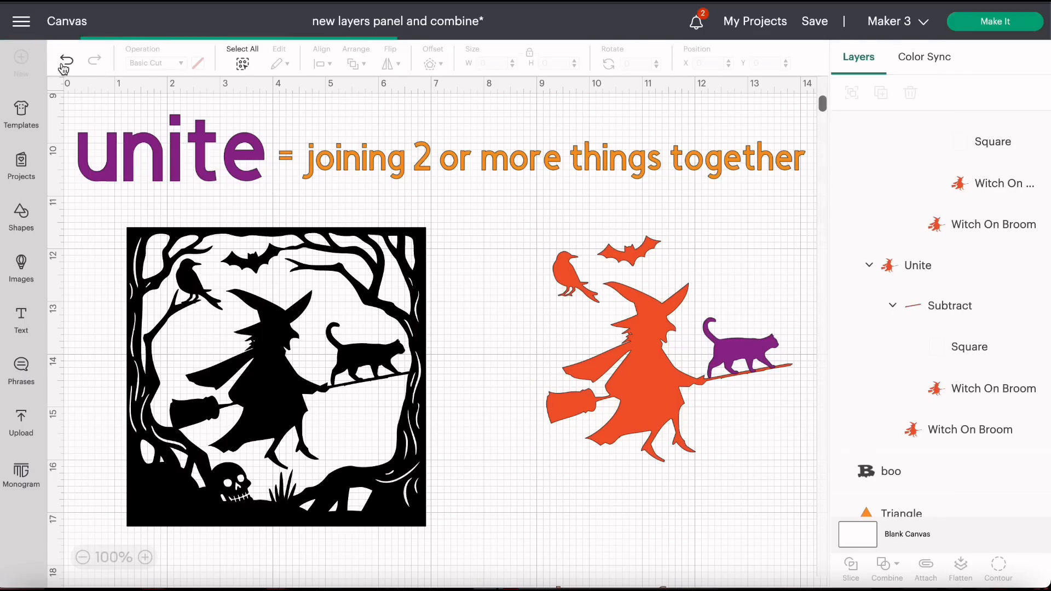
Ungroup the Werewolf frame artwork into individual layers
left_click(736, 264)
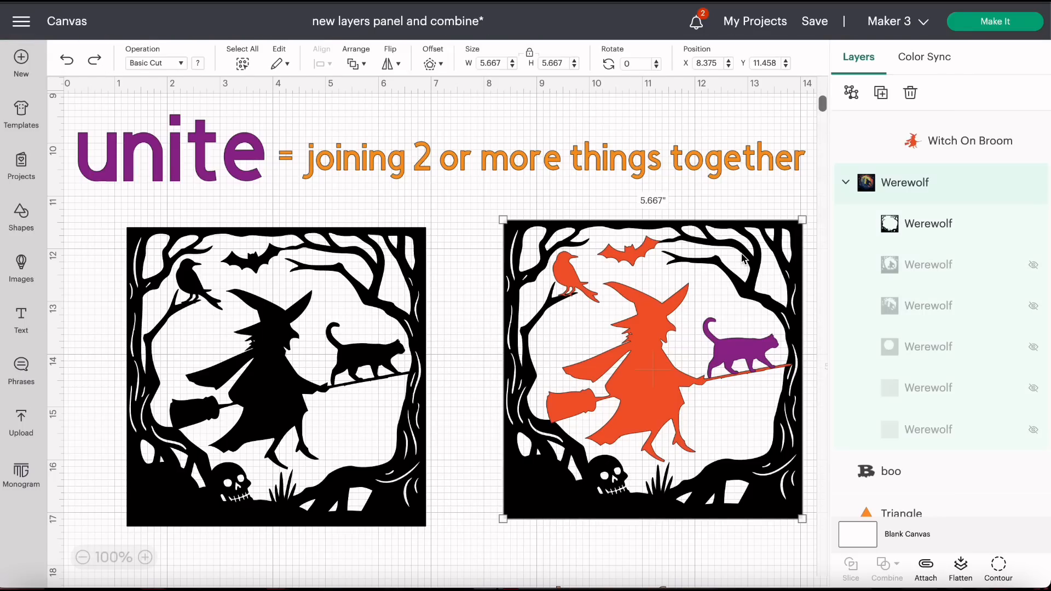
left_click(851, 92)
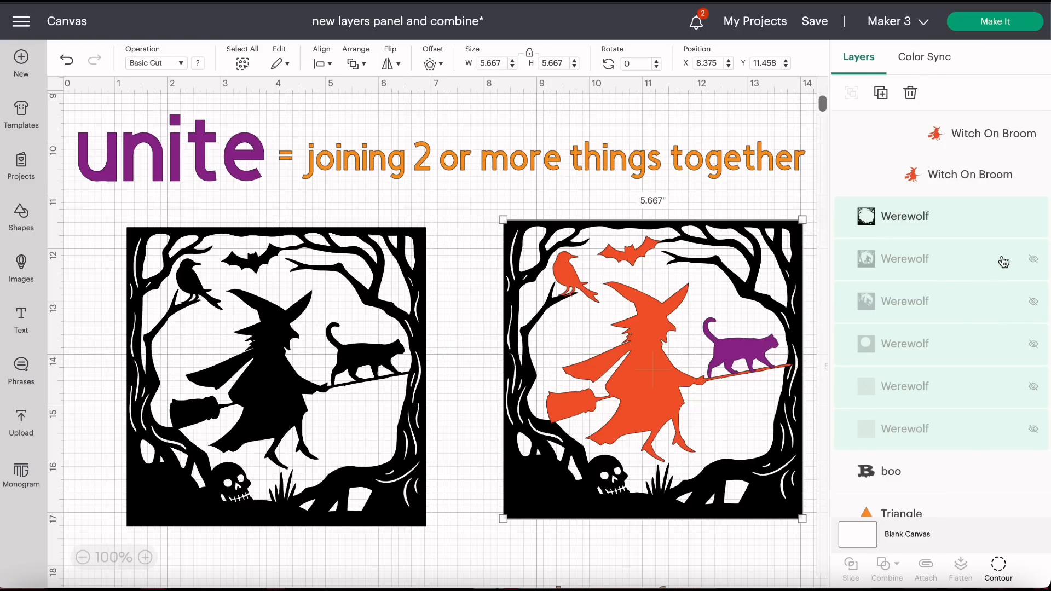
Show the hidden Werewolf layer directly below the black forest frame, and hide it again
right_click(1030, 264)
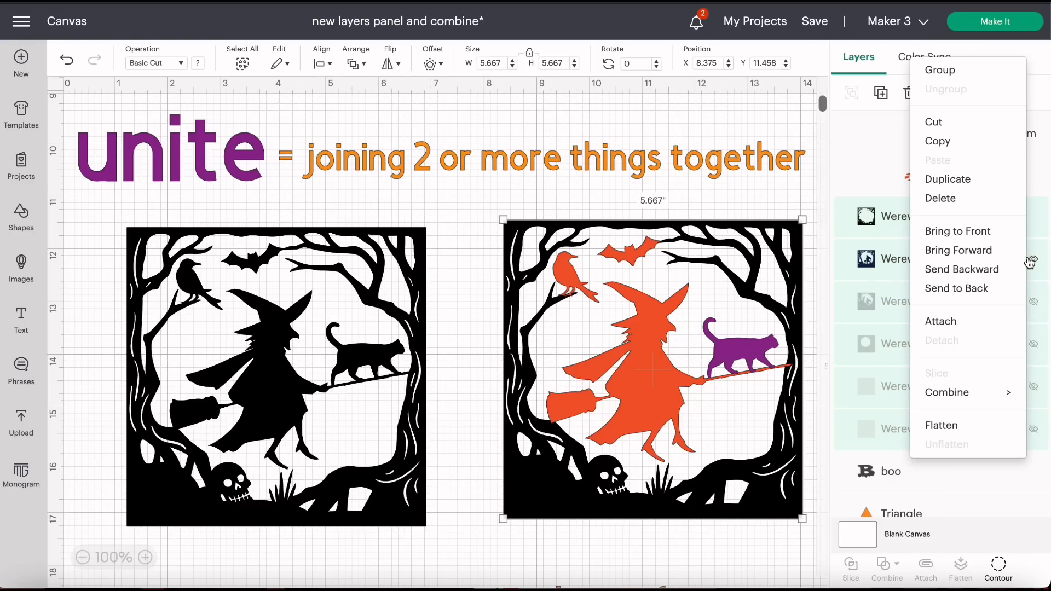
left_click(986, 255)
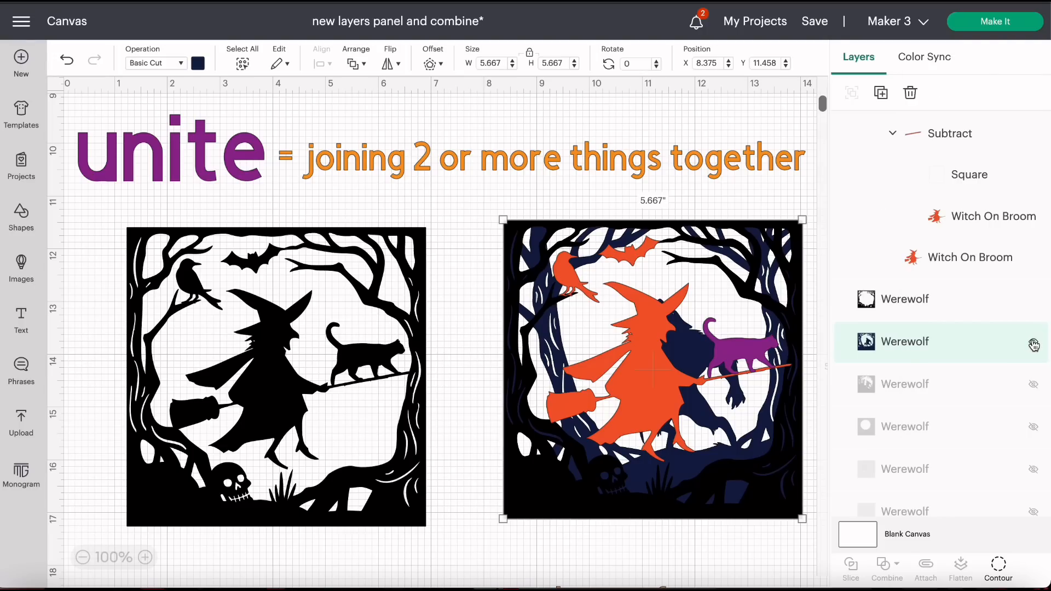
left_click(1034, 344)
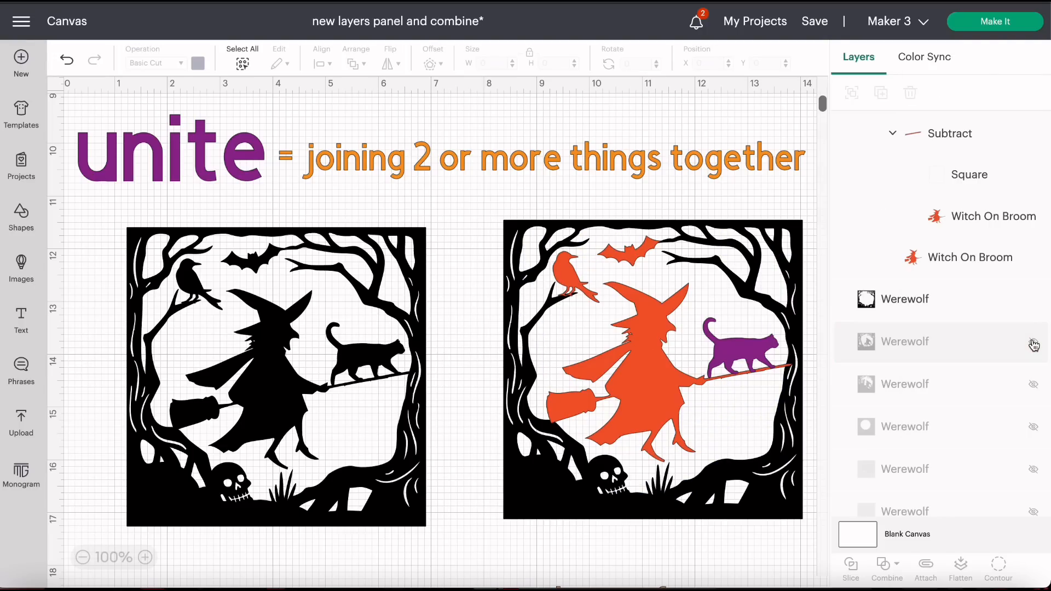
Delete the five hidden Werewolf layers below the black forest frame layer one by one
right_click(990, 348)
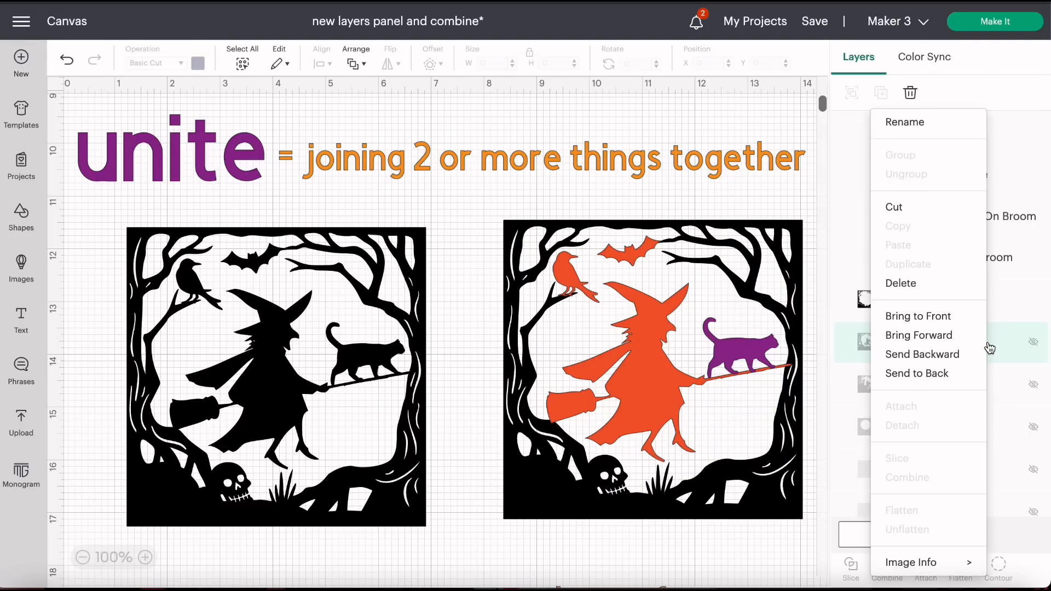
left_click(937, 290)
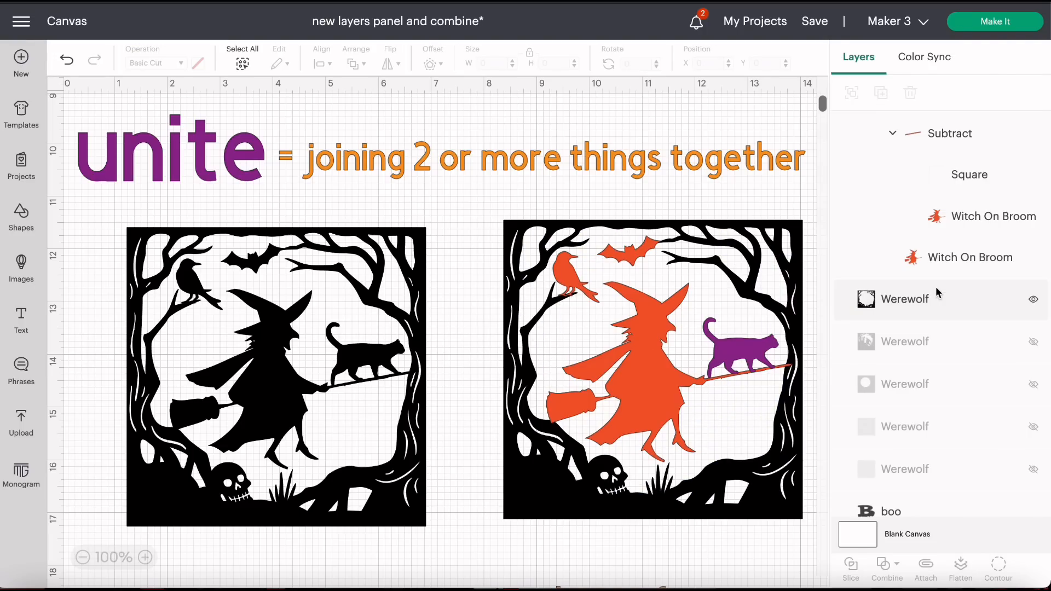
right_click(953, 345)
left_click(903, 282)
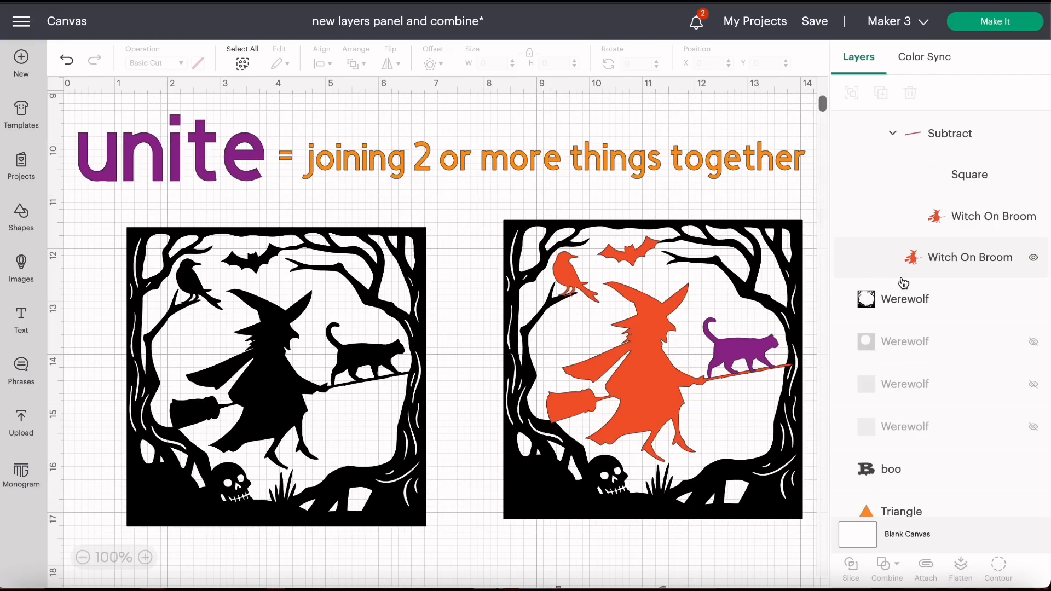
right_click(930, 350)
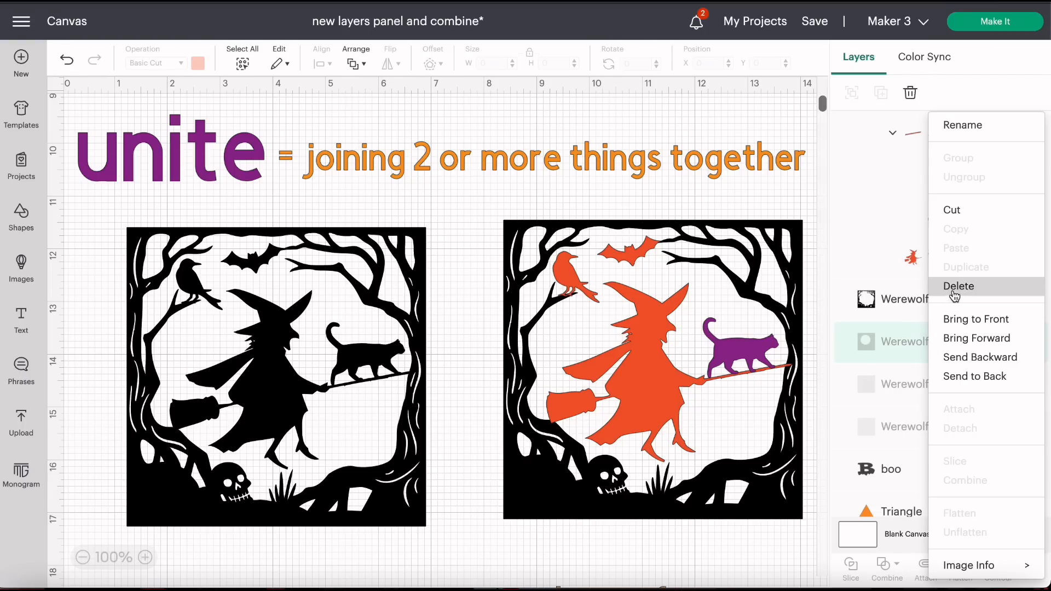
left_click(954, 296)
right_click(943, 347)
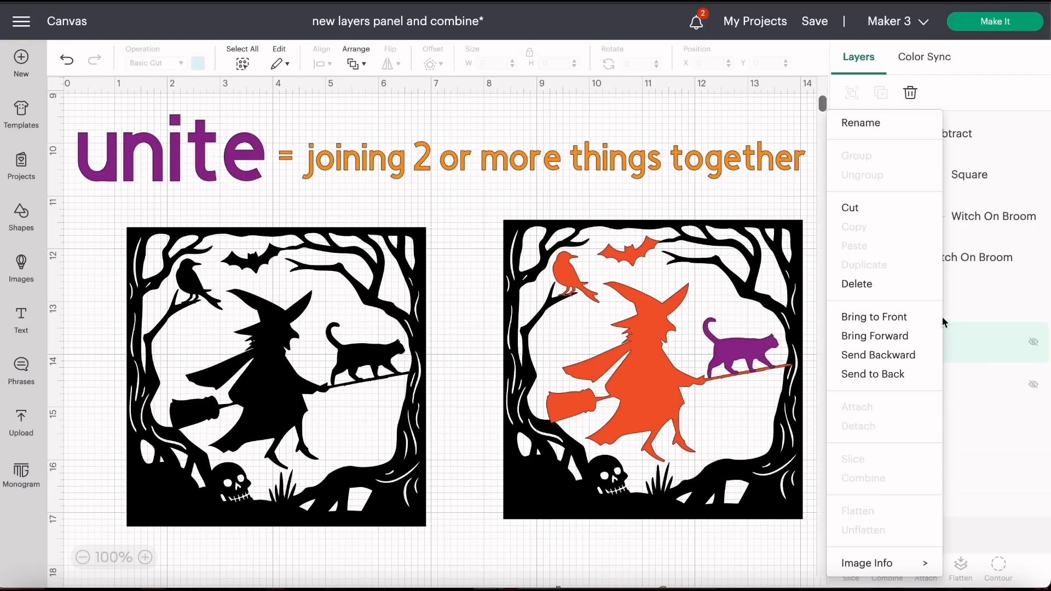
left_click(891, 287)
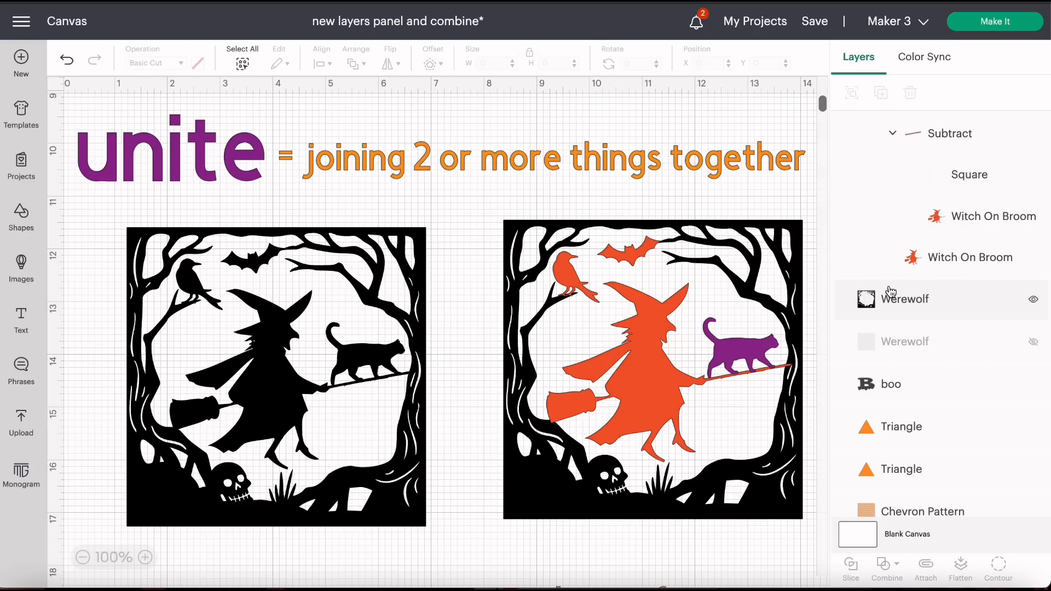
right_click(926, 342)
left_click(954, 280)
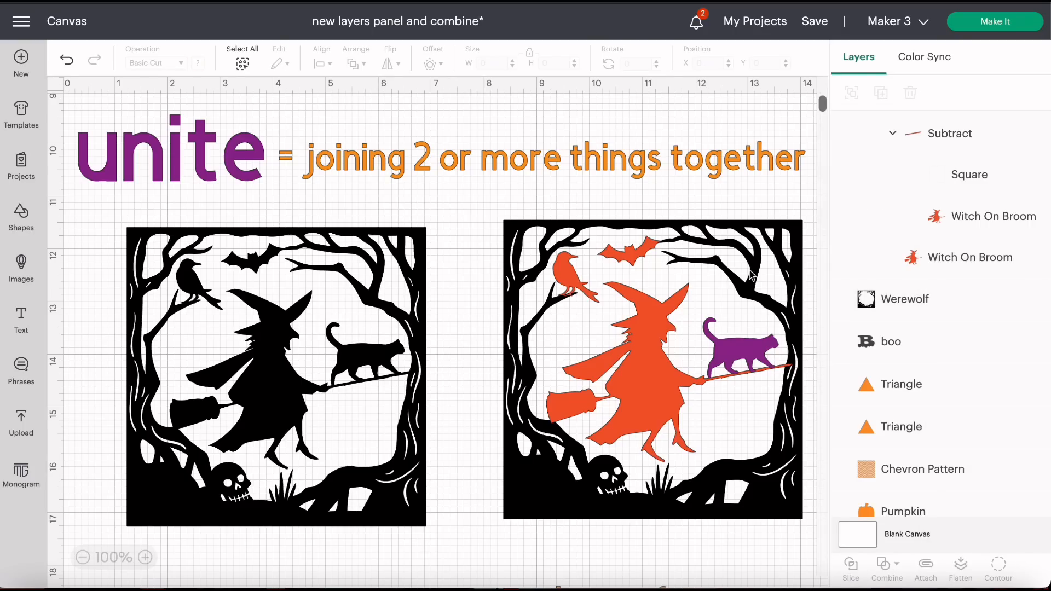
Unite all pieces of the coloured witch scene with its forest frame, and undo the Unite
left_click_drag(485, 204, 828, 534)
left_click(897, 570)
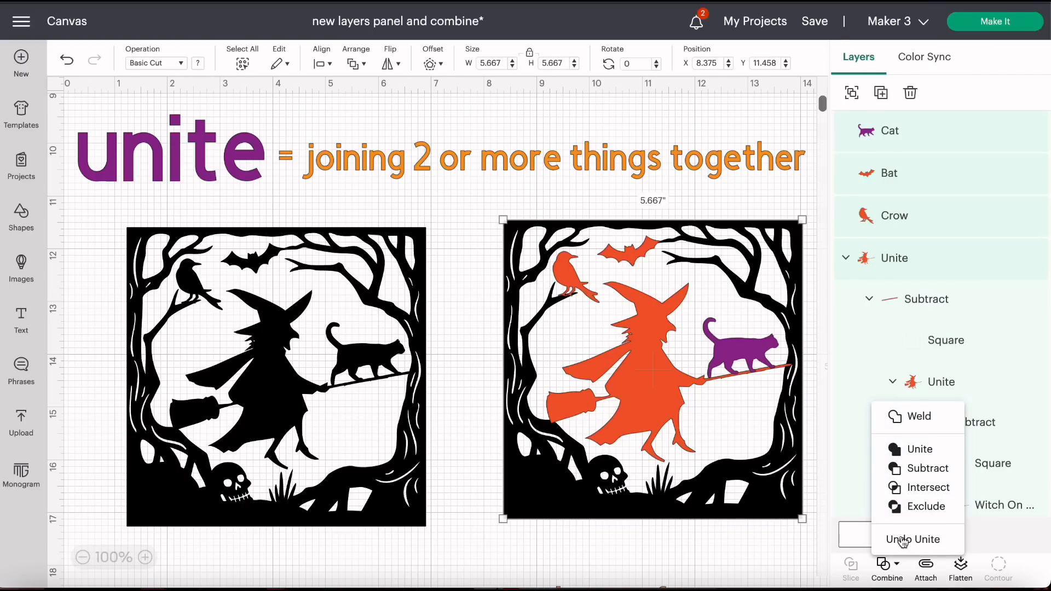
left_click(912, 451)
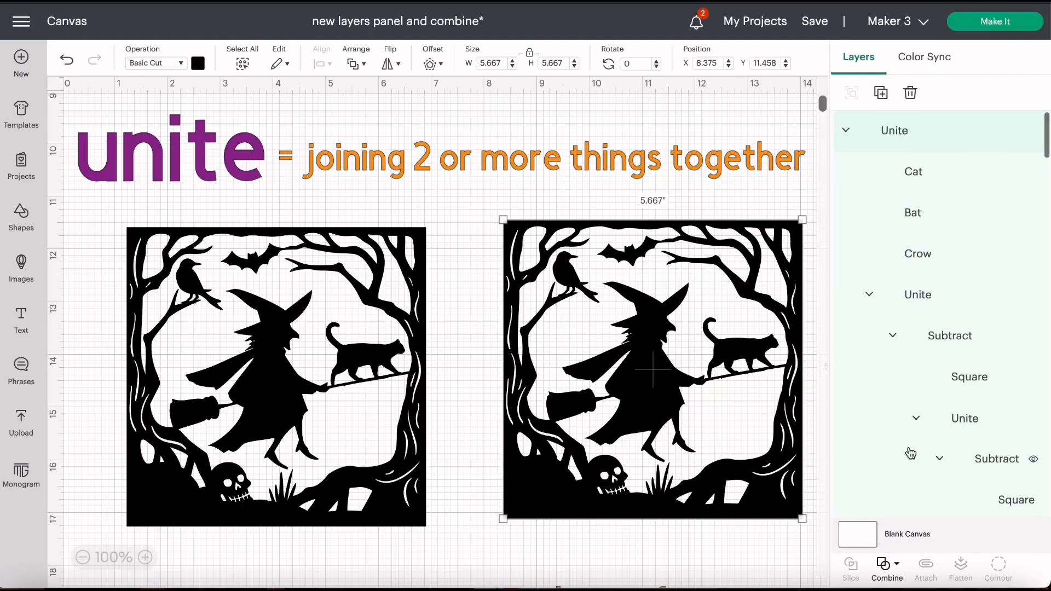
left_click(885, 564)
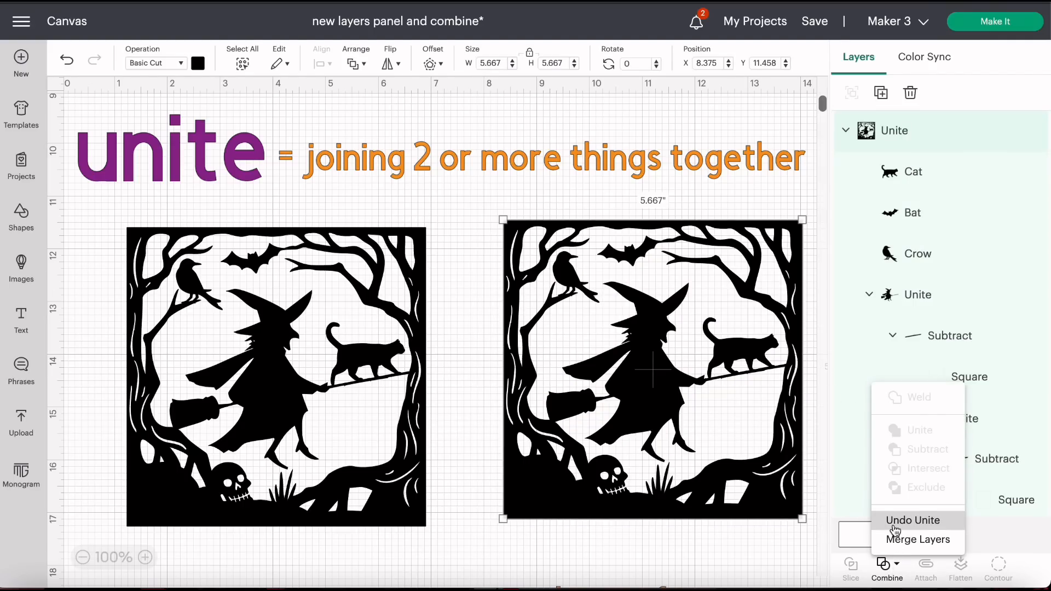
left_click(913, 520)
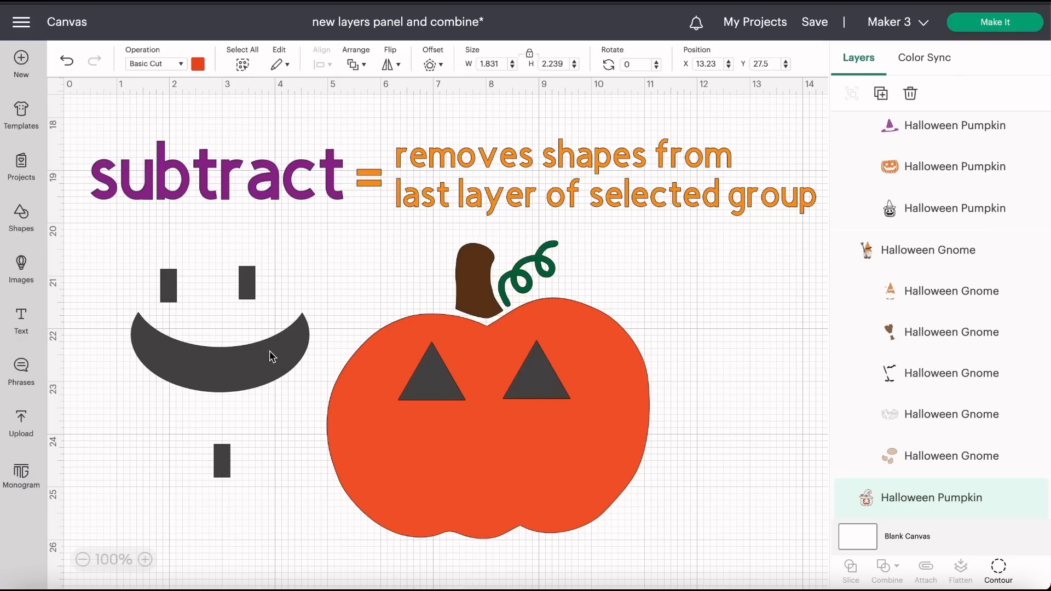
Position two small rectangles over the crescent mouth's upper edge and the third over its lower edge as teeth
left_click(170, 289)
left_click_drag(169, 291, 179, 345)
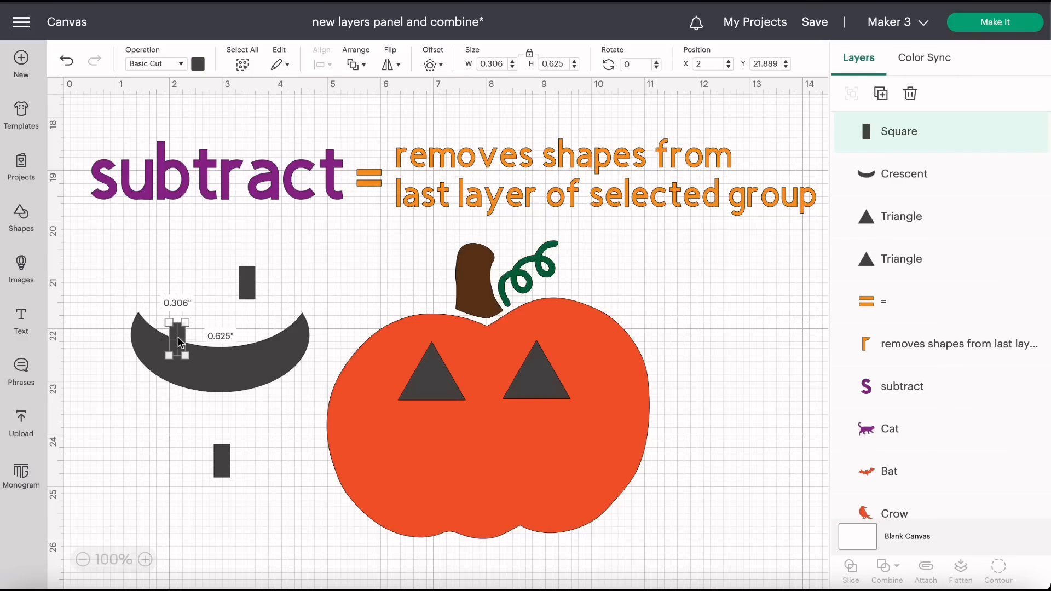
left_click_drag(251, 294, 256, 352)
left_click_drag(225, 456, 217, 391)
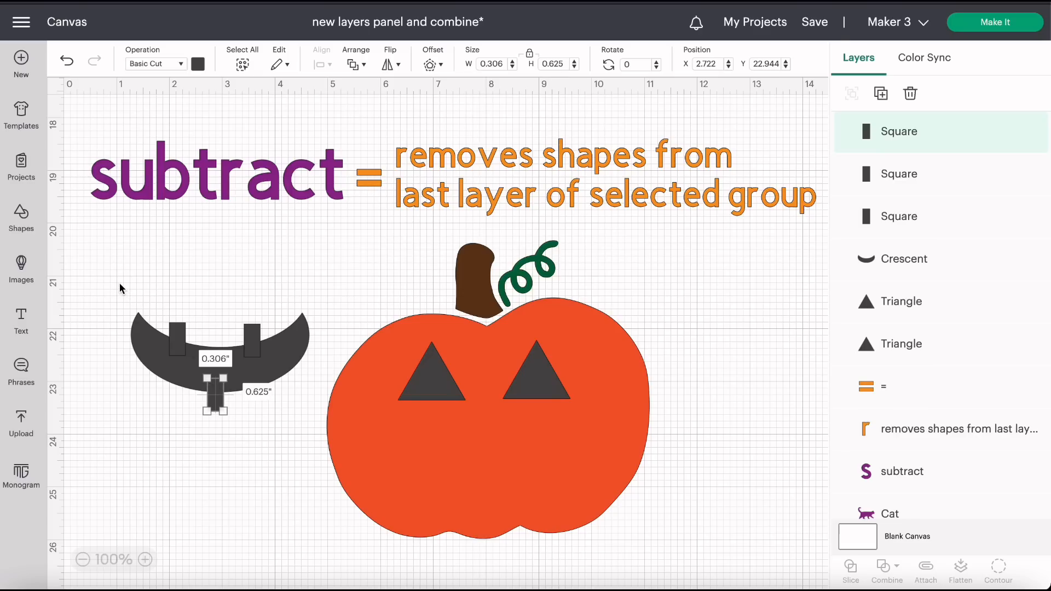
Subtract the three rectangles from the crescent and place the resulting mouth on the pumpkin below the triangle eyes
left_click_drag(119, 283, 313, 432)
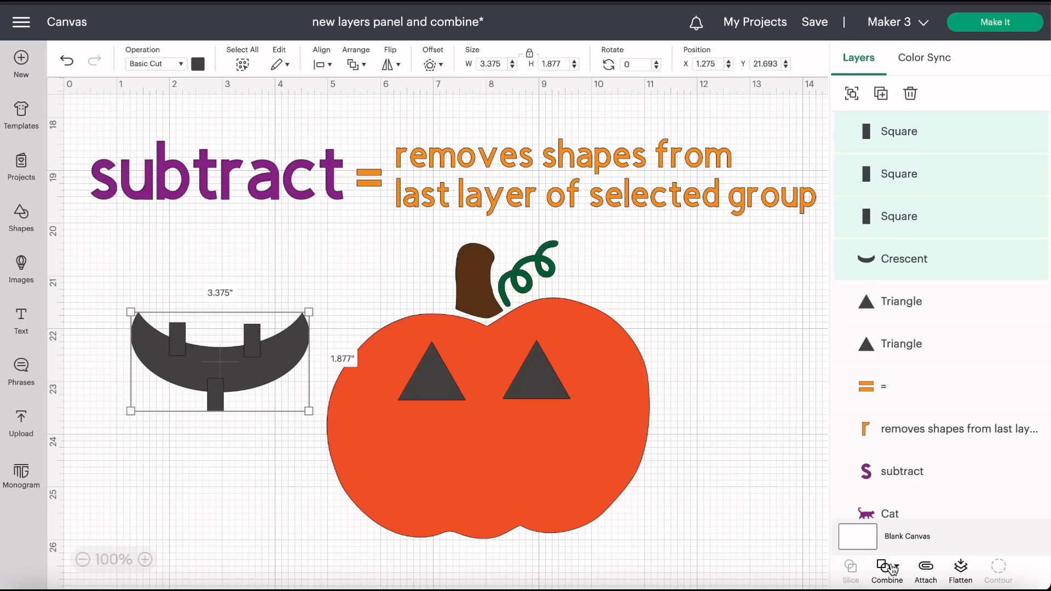
left_click(893, 569)
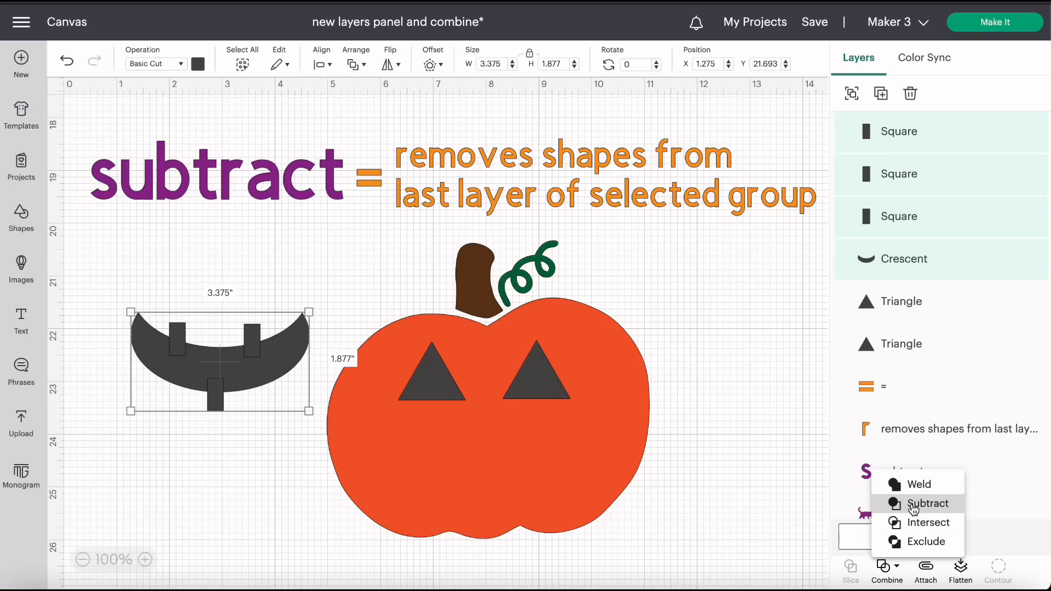
left_click(914, 504)
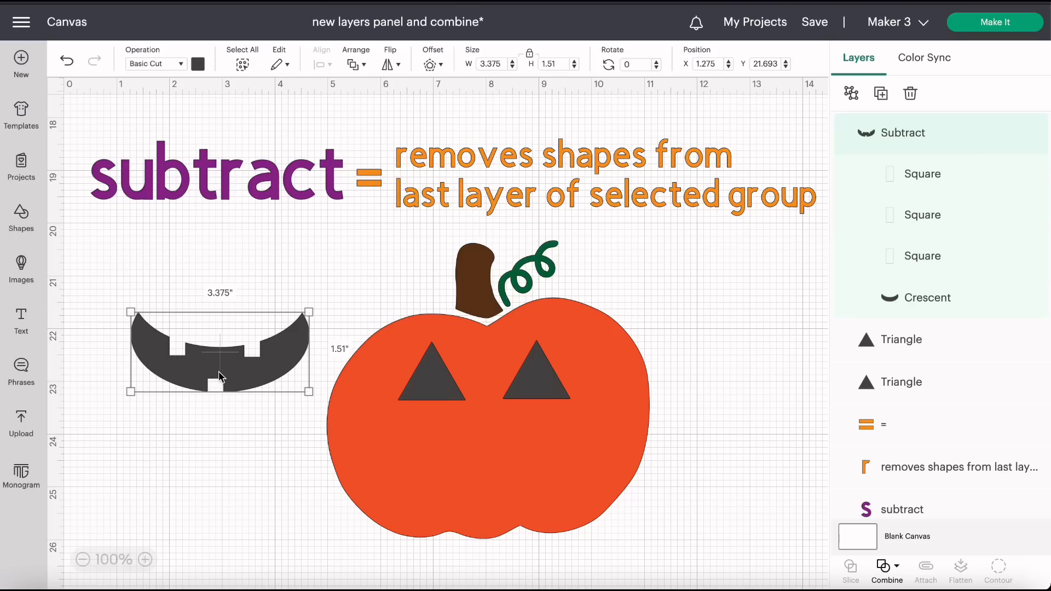
left_click_drag(219, 377, 505, 486)
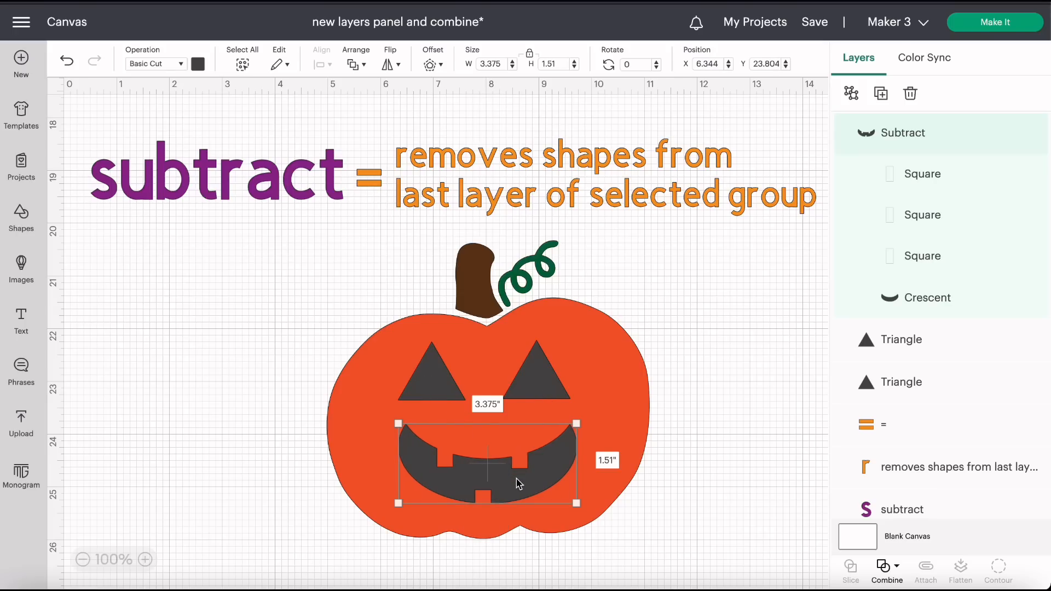
left_click(699, 393)
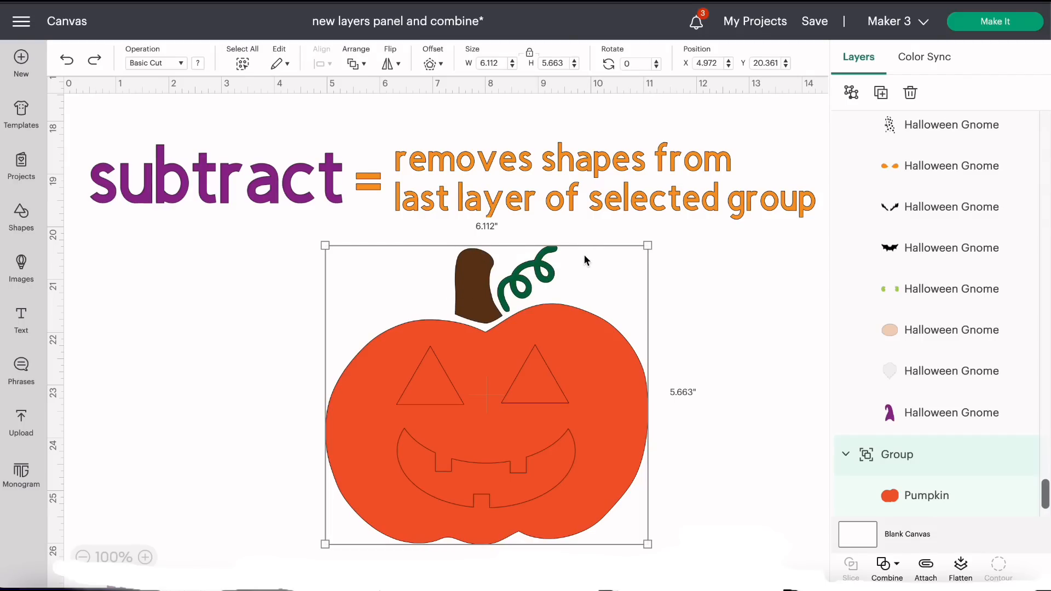
Try to subtract the mouth and both triangle eyes from the whole pumpkin group, and undo the subtraction
scroll(887, 434, "down", 2)
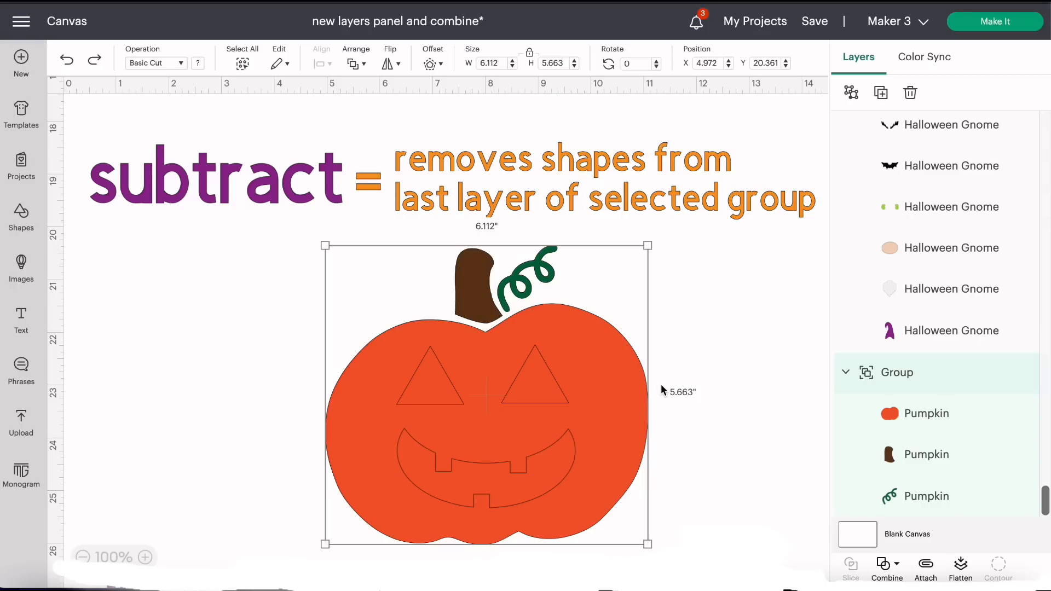
scroll(910, 390, "up", 10)
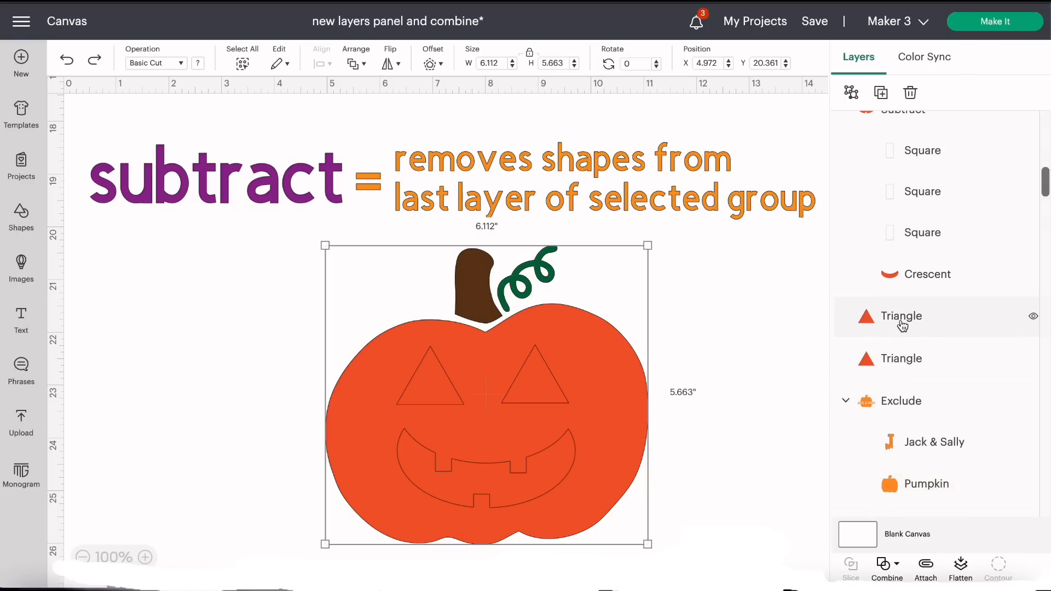
left_click(902, 326)
left_click(911, 359, "shift")
scroll(918, 296, "up", 3)
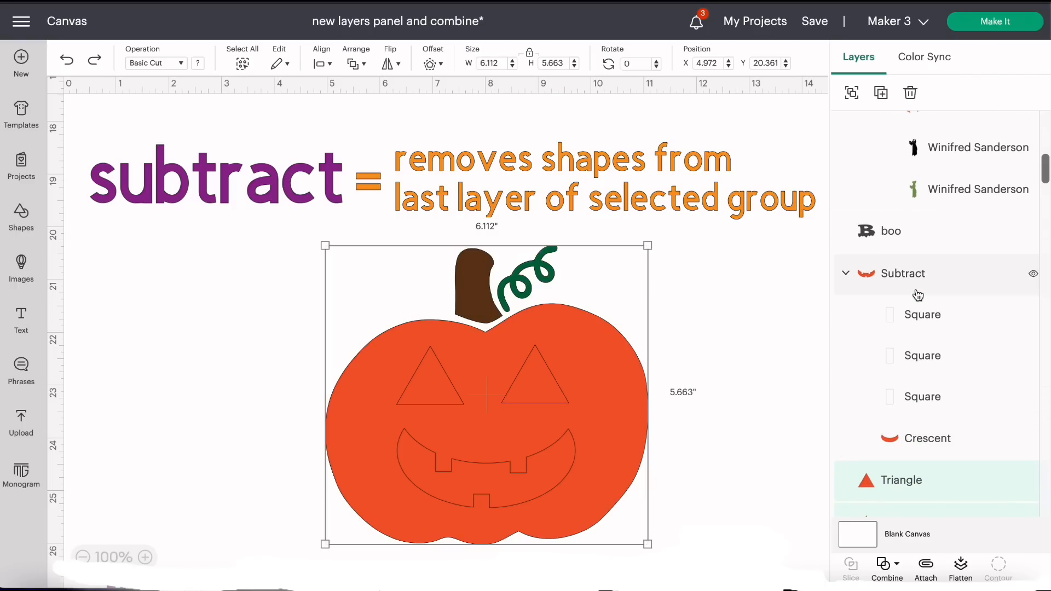
left_click(913, 284, "shift")
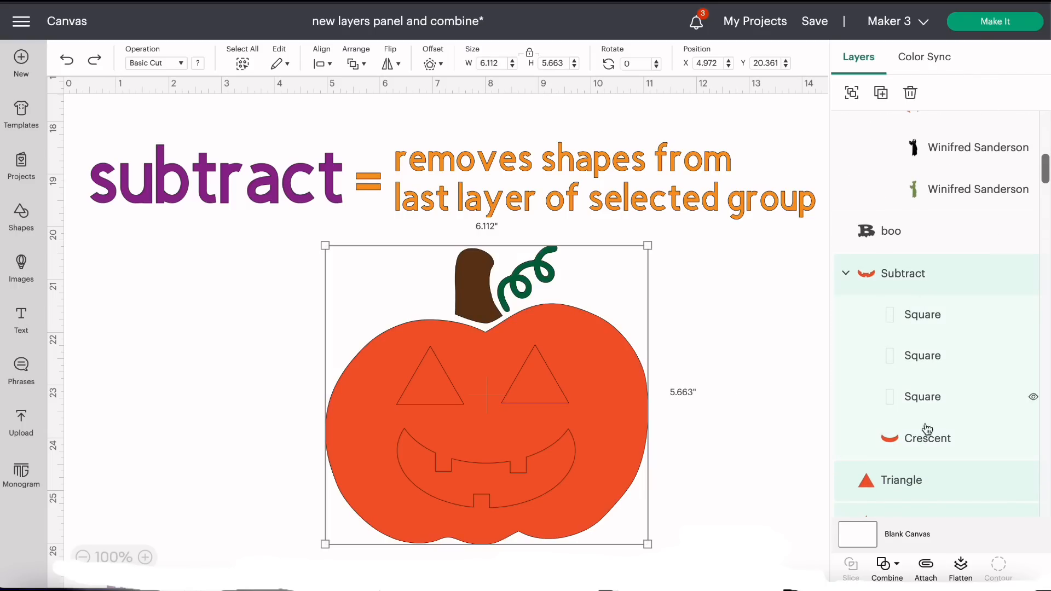
left_click(890, 573)
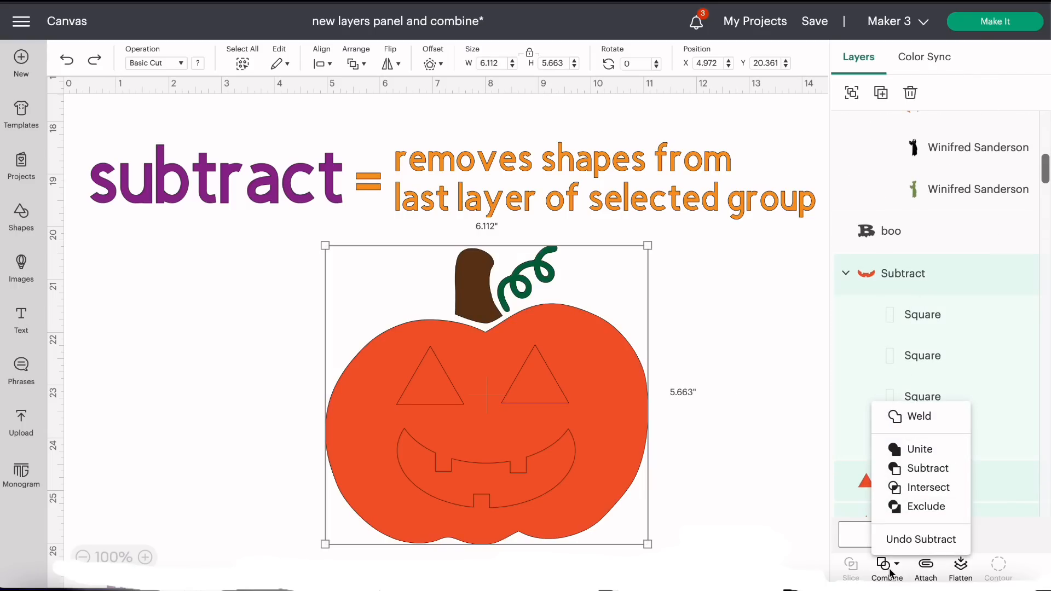
left_click(919, 469)
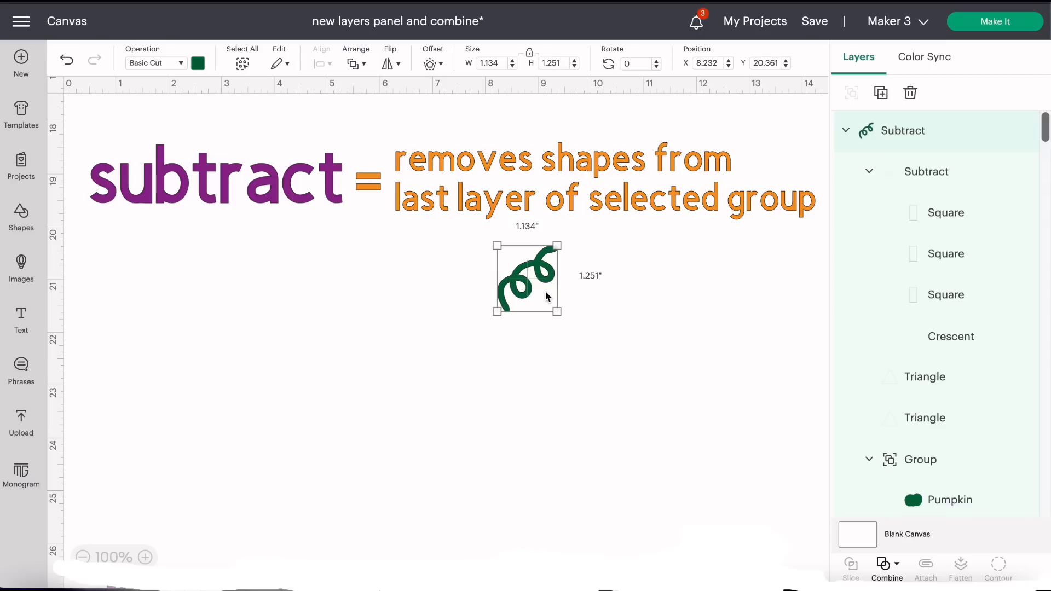
left_click(65, 65)
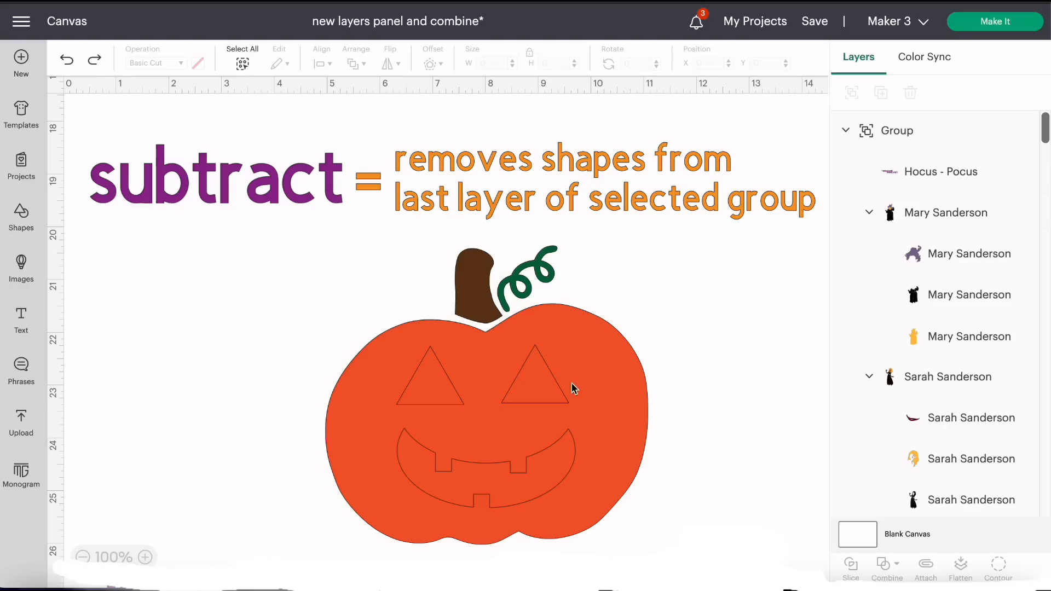
Subtract the mouth and both triangle eyes from only the orange Pumpkin layer inside the pumpkin group
left_click(633, 380)
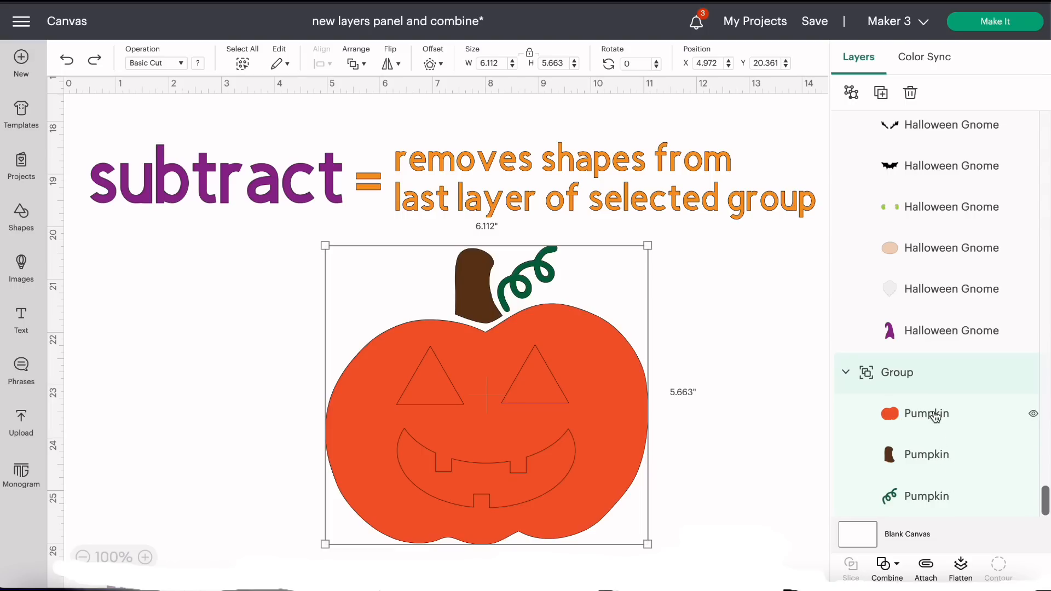
left_click(936, 416)
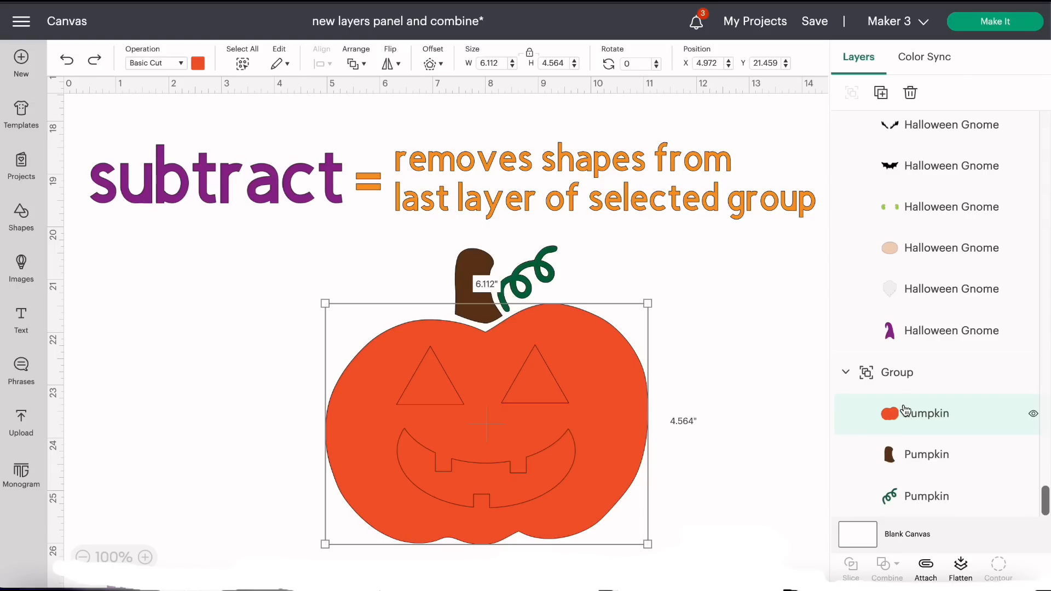
scroll(905, 411, "up", 15)
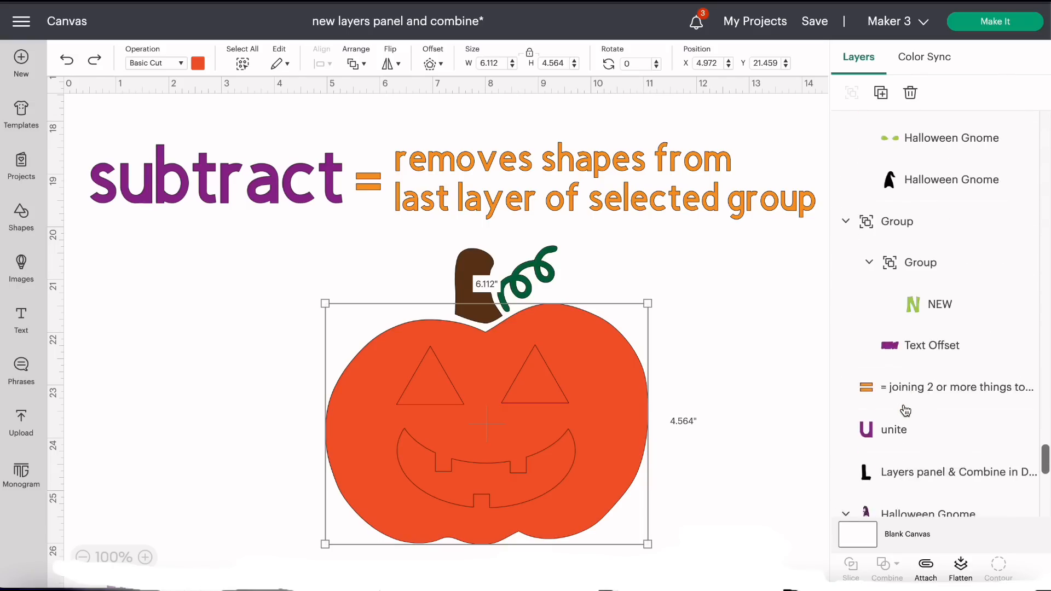
left_click(873, 326)
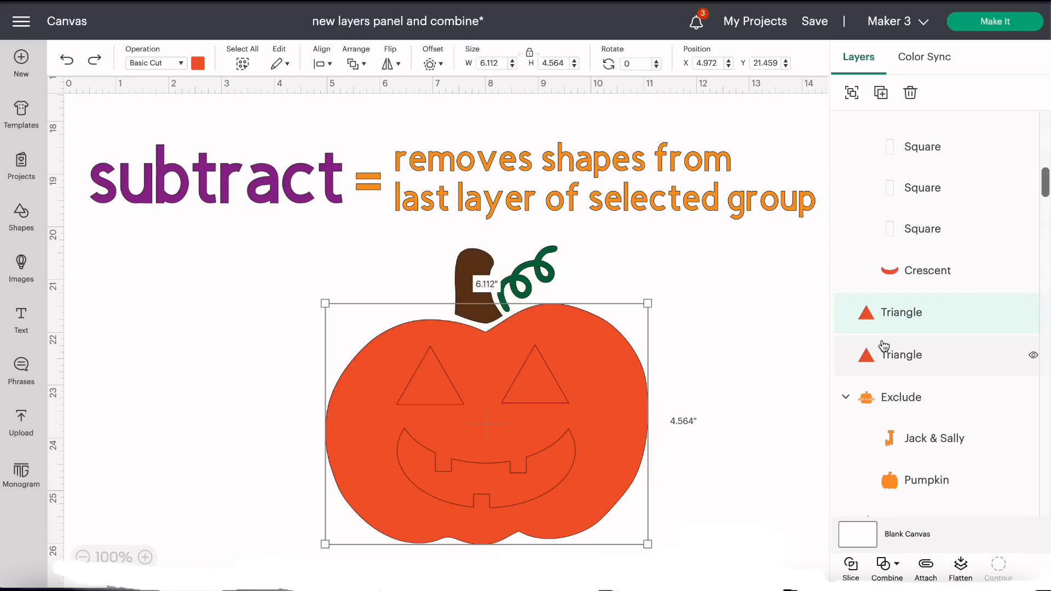
left_click(883, 346, "shift")
scroll(887, 343, "up", 3)
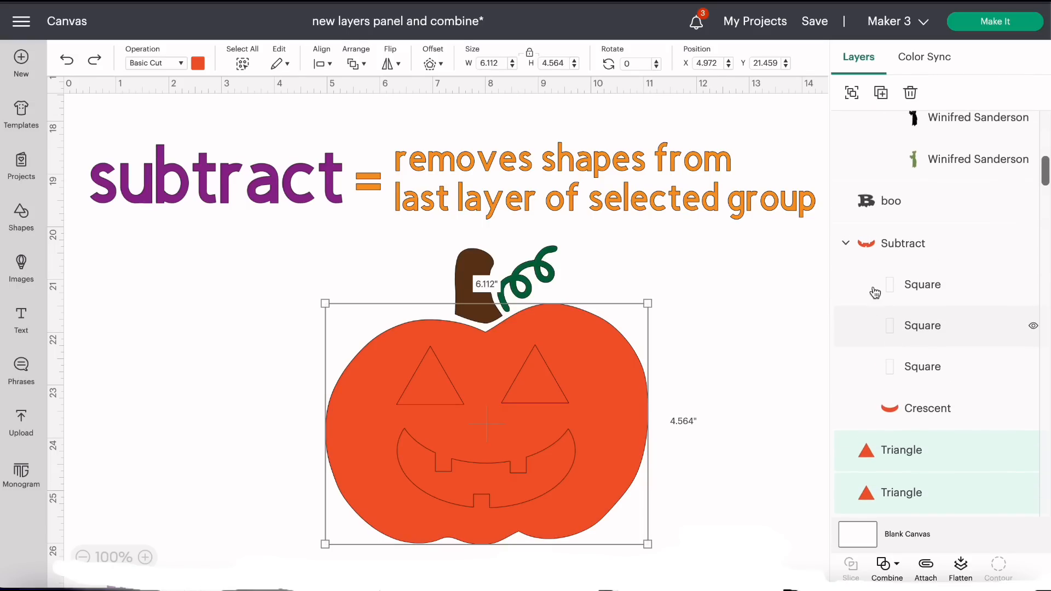
left_click(871, 253, "shift")
left_click(893, 569)
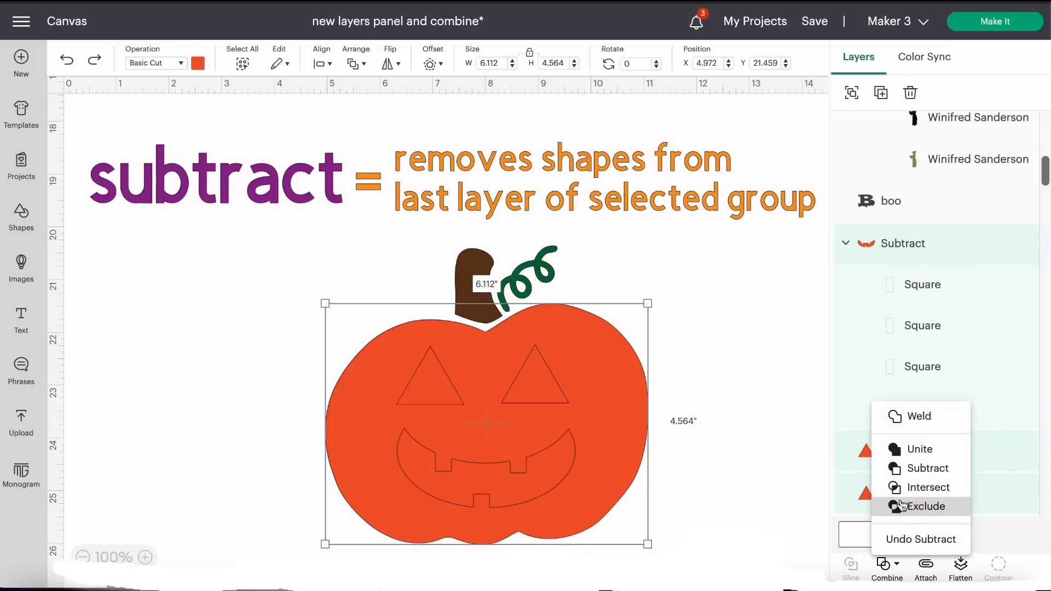
left_click(911, 469)
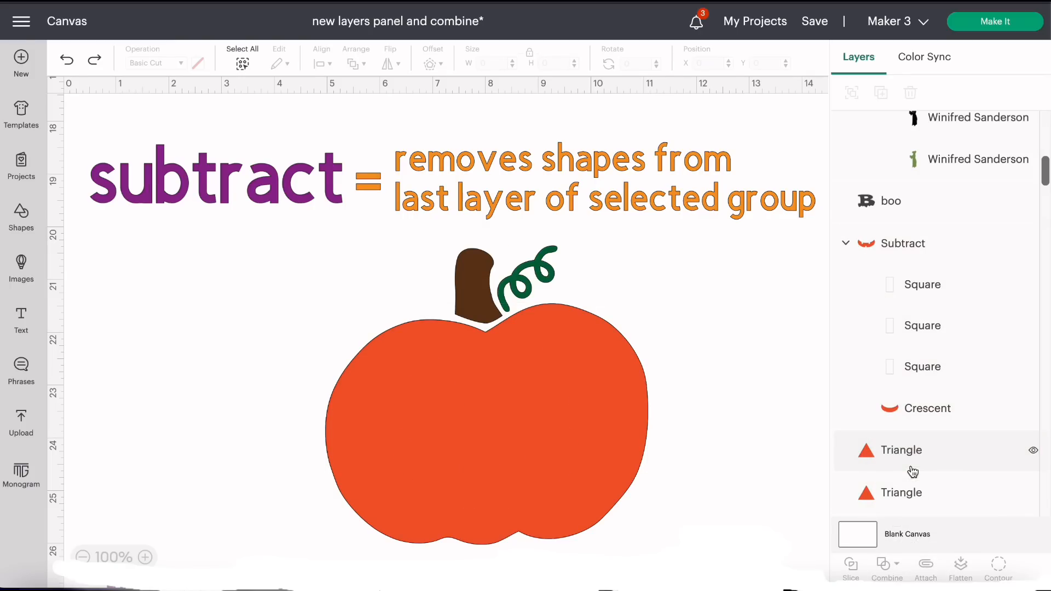
Select the stem and vine group to check it, and select the whole carved pumpkin with its stem and vine
left_click(717, 336)
left_click(511, 291)
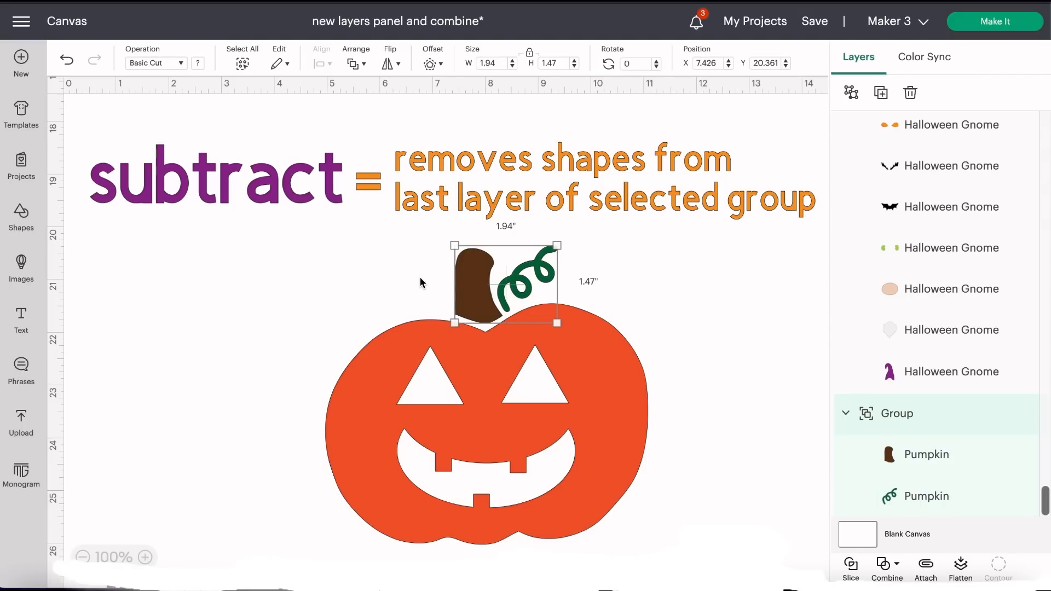
left_click_drag(295, 261, 695, 540)
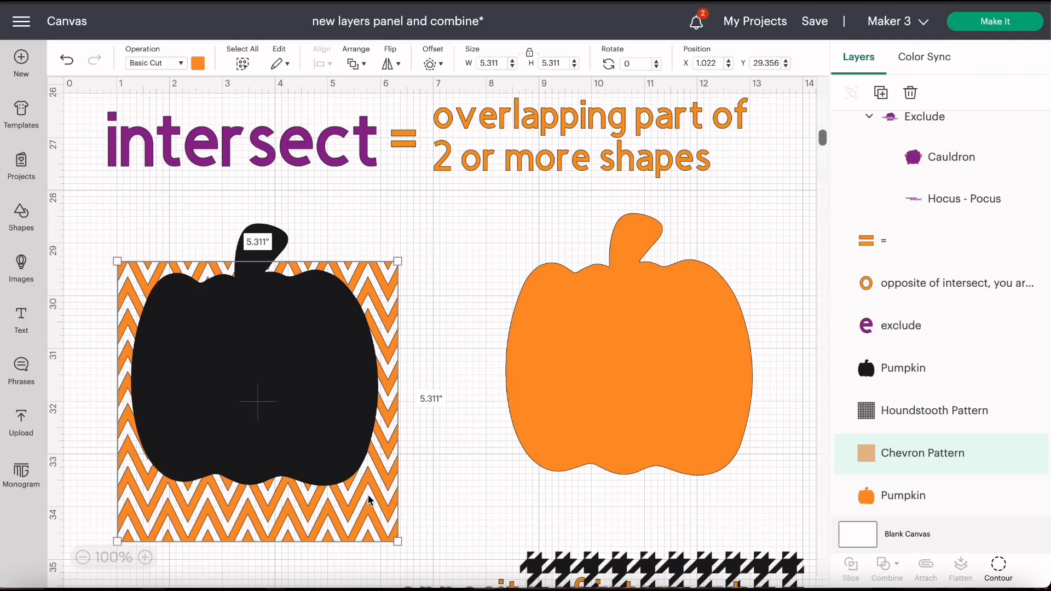
Move the chevron pattern square up behind the black pumpkin so it covers the whole shape including the stem
left_click_drag(369, 499, 365, 450)
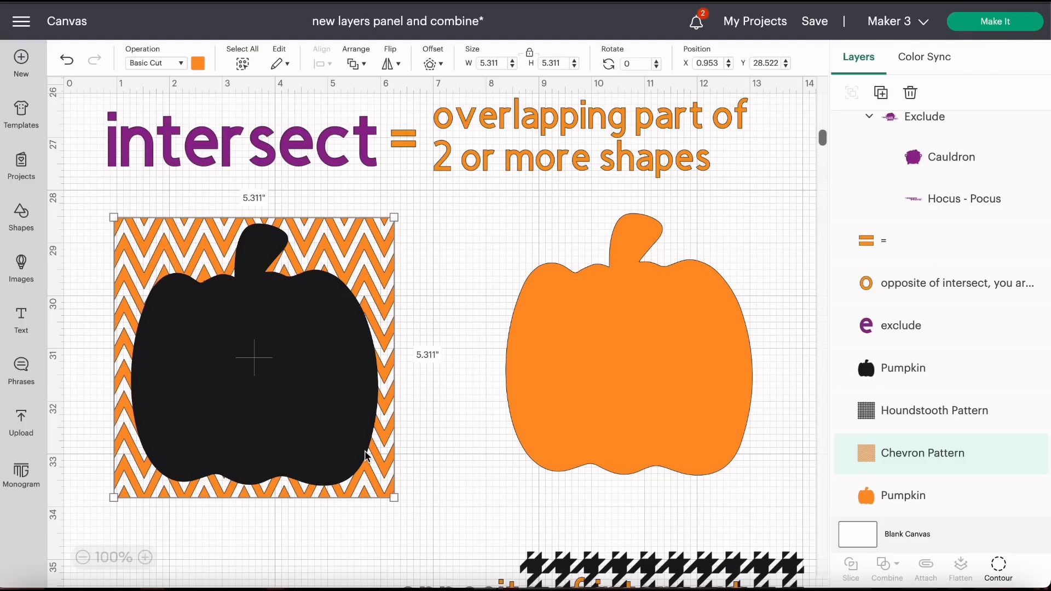
Intersect the black pumpkin with the chevron pattern square behind it to make a chevron-filled pumpkin
left_click(922, 367)
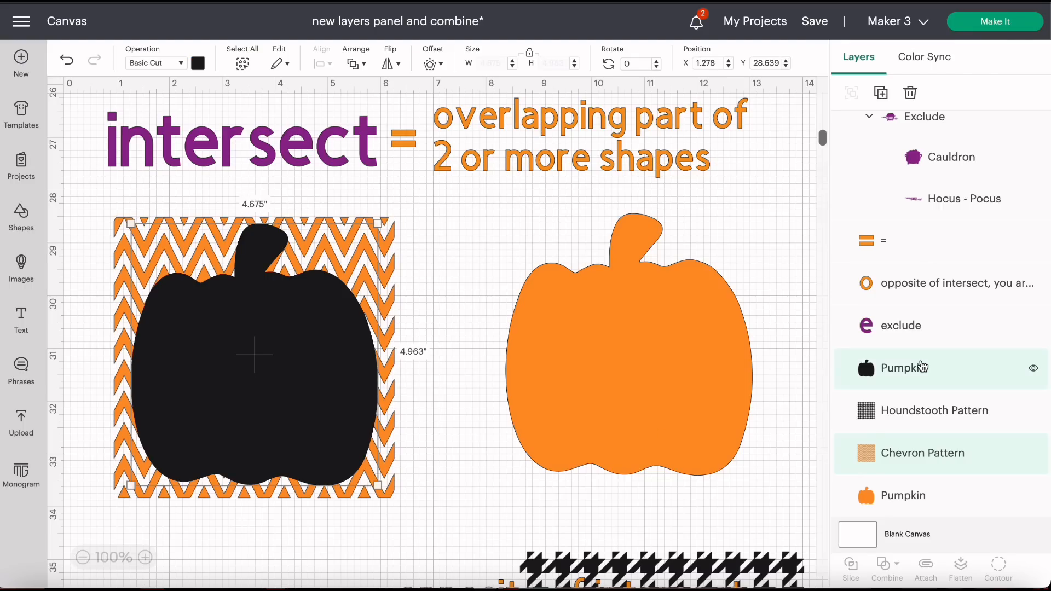
left_click(395, 246, "shift")
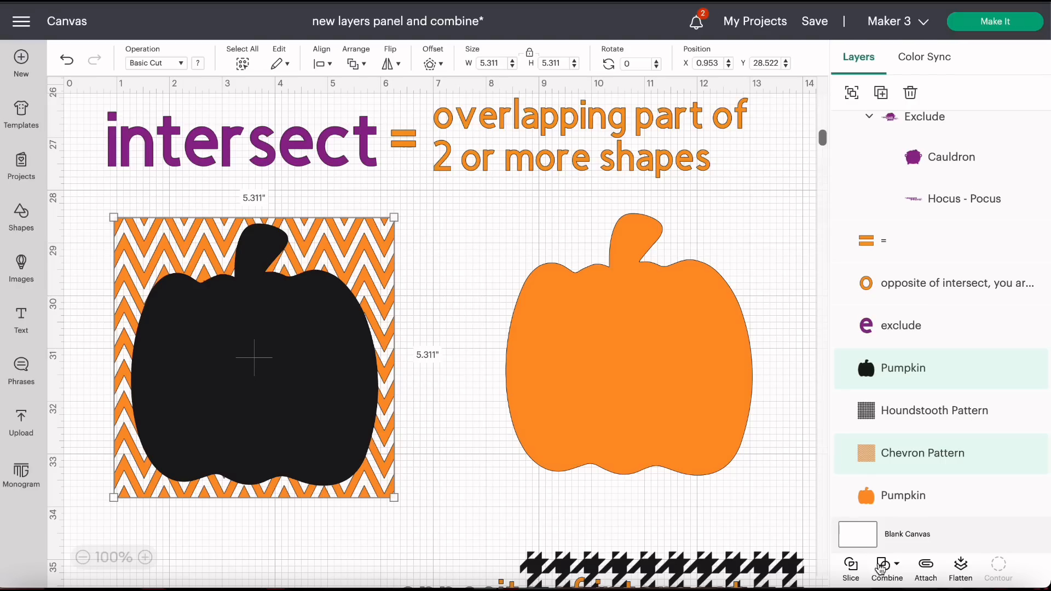
left_click(888, 569)
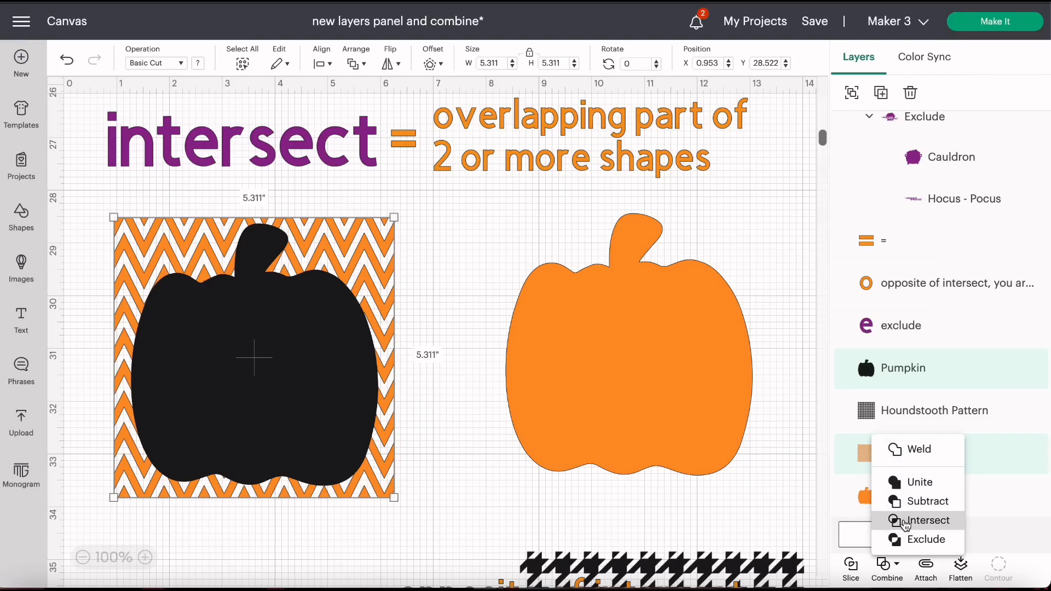
left_click(904, 521)
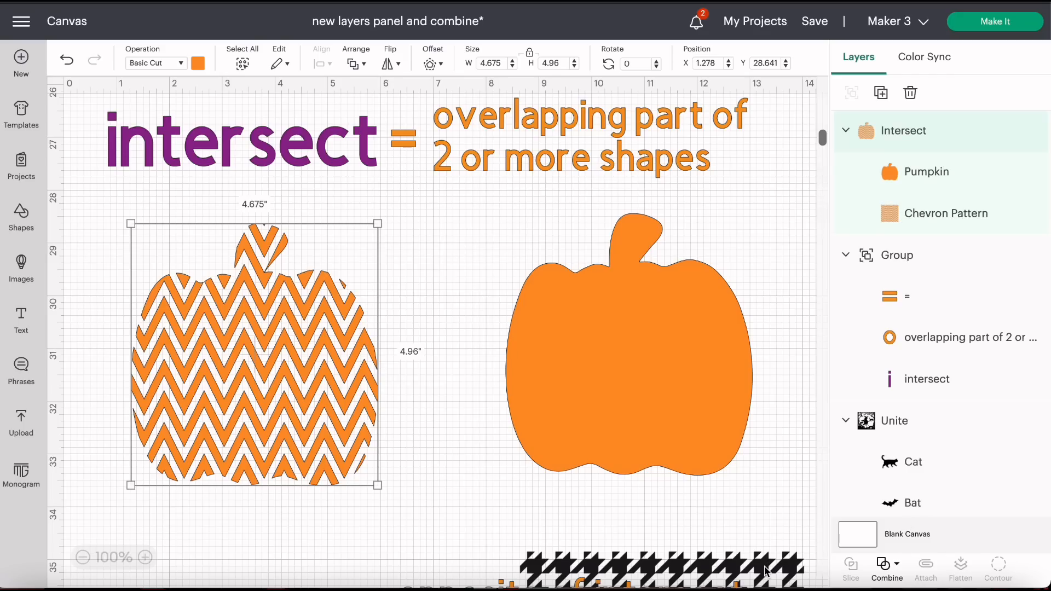
Move the houndstooth pattern square up over the orange pumpkin so it covers the whole shape including the stem
left_click(756, 502)
left_click_drag(756, 504, 751, 264)
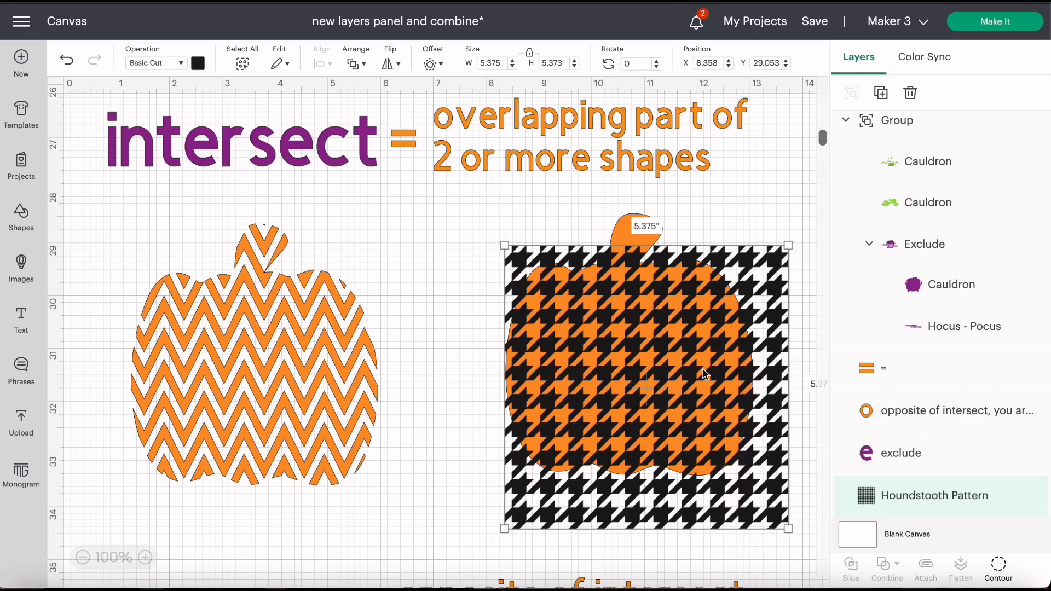
left_click_drag(706, 375, 692, 324)
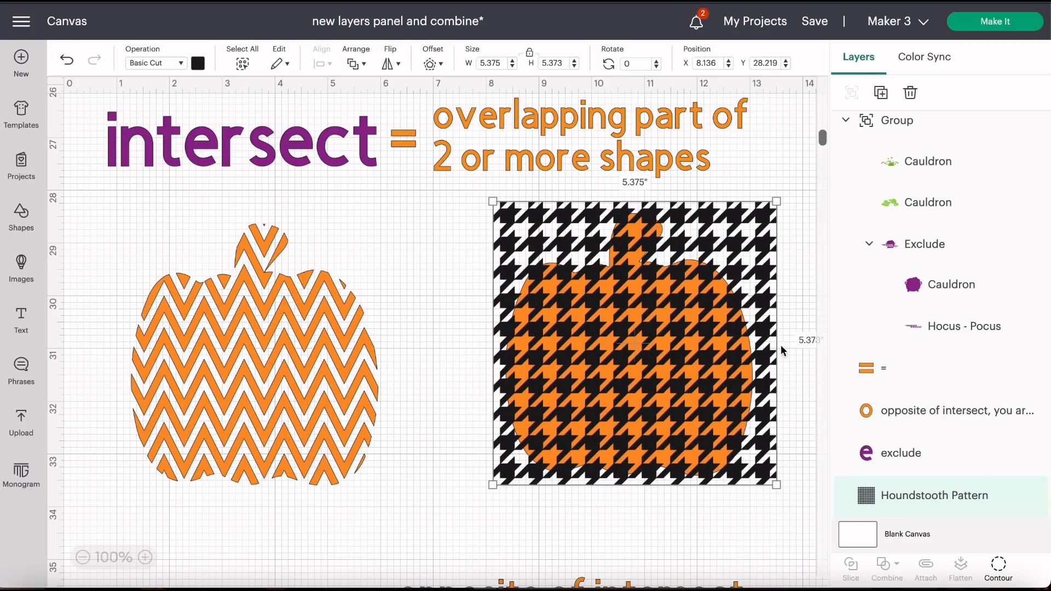
Intersect the houndstooth square with the orange pumpkin beneath it, and recolor the resulting patterned pumpkin black
left_click(455, 207)
left_click_drag(452, 192, 783, 487)
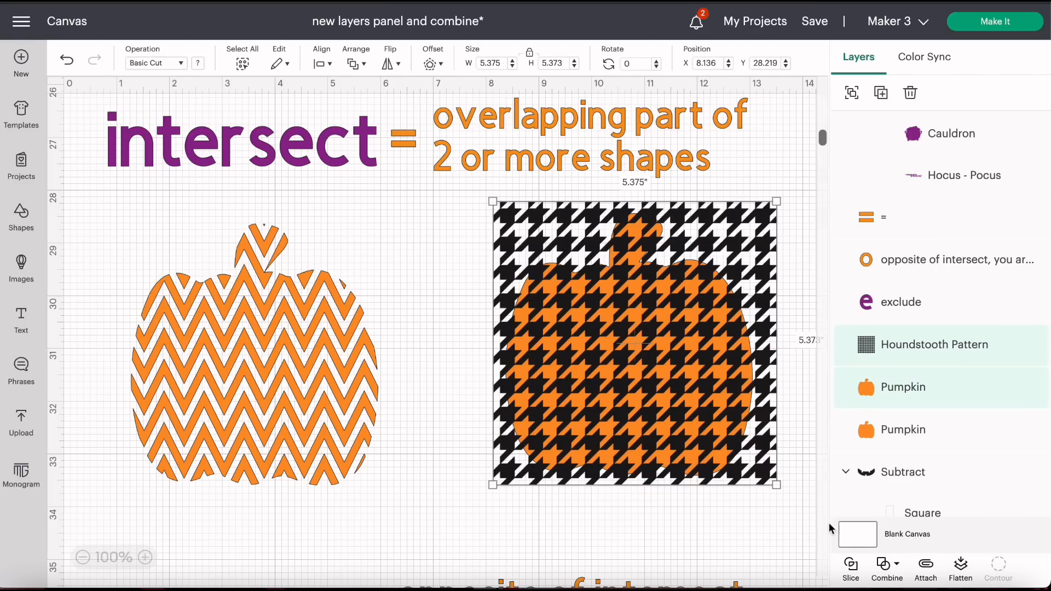
left_click(886, 566)
left_click(903, 521)
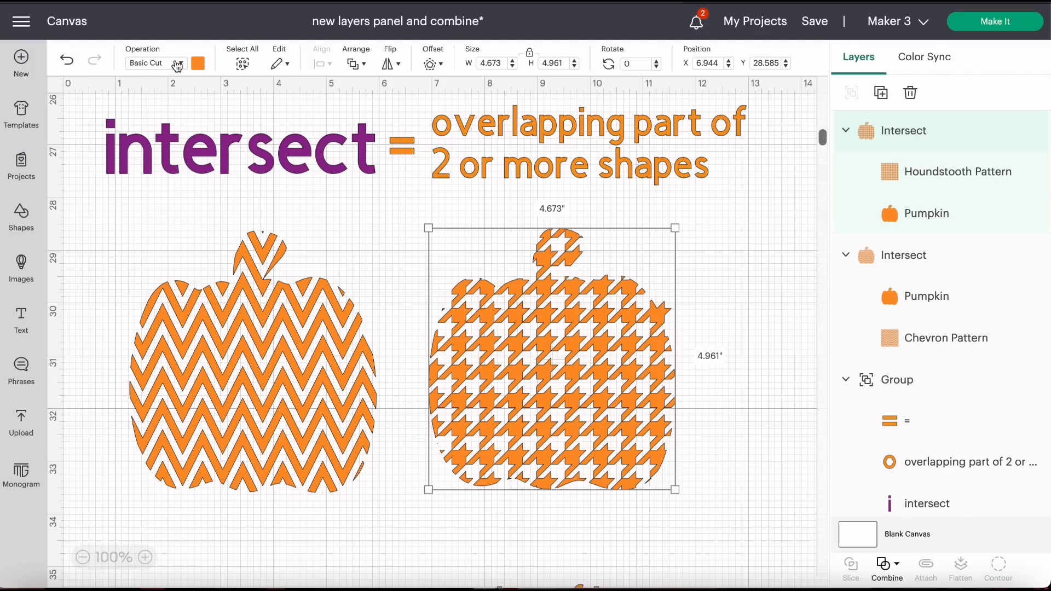
left_click(197, 64)
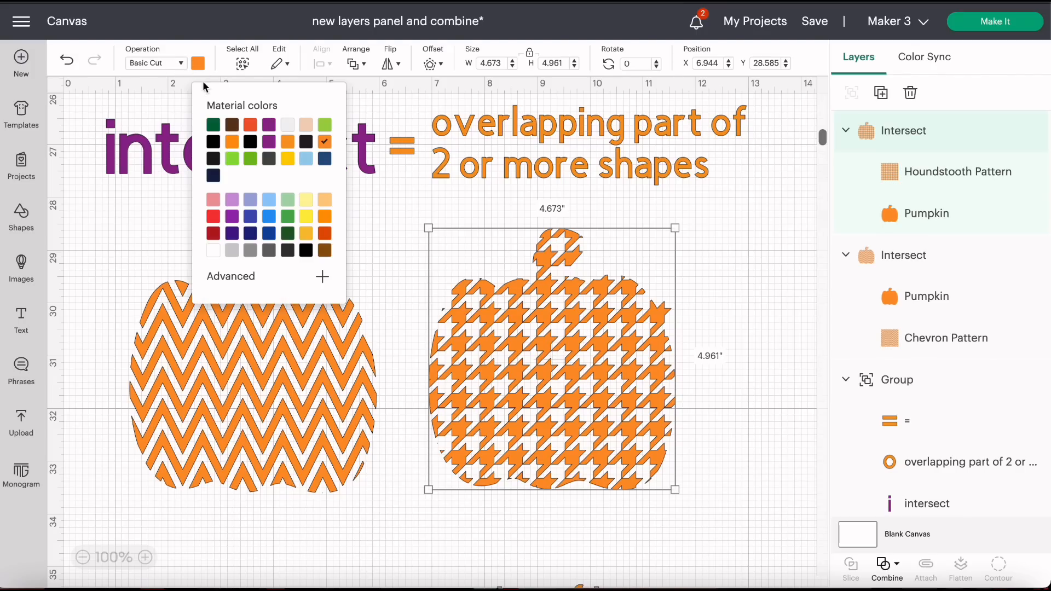
left_click(215, 144)
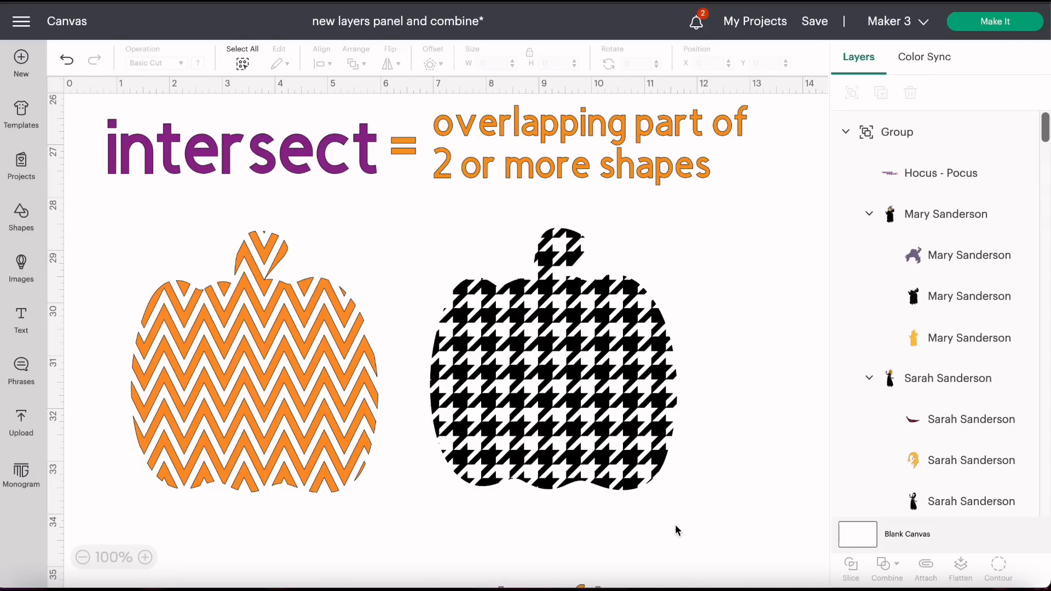
Select the Pumpkin layer inside the chevron Intersect result and shift it slightly left within the pattern
left_click(329, 376)
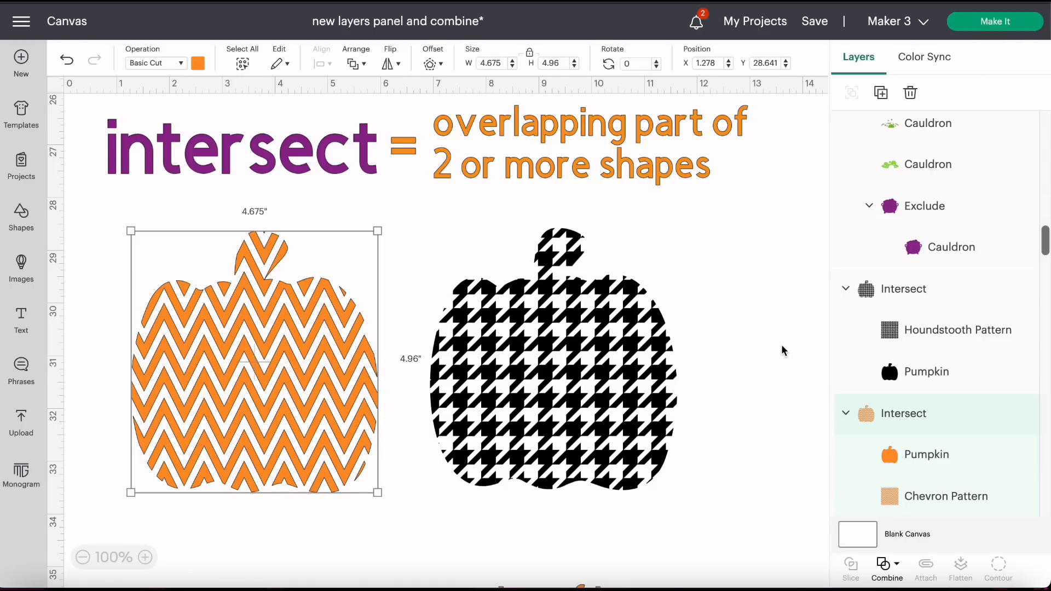
left_click(918, 458)
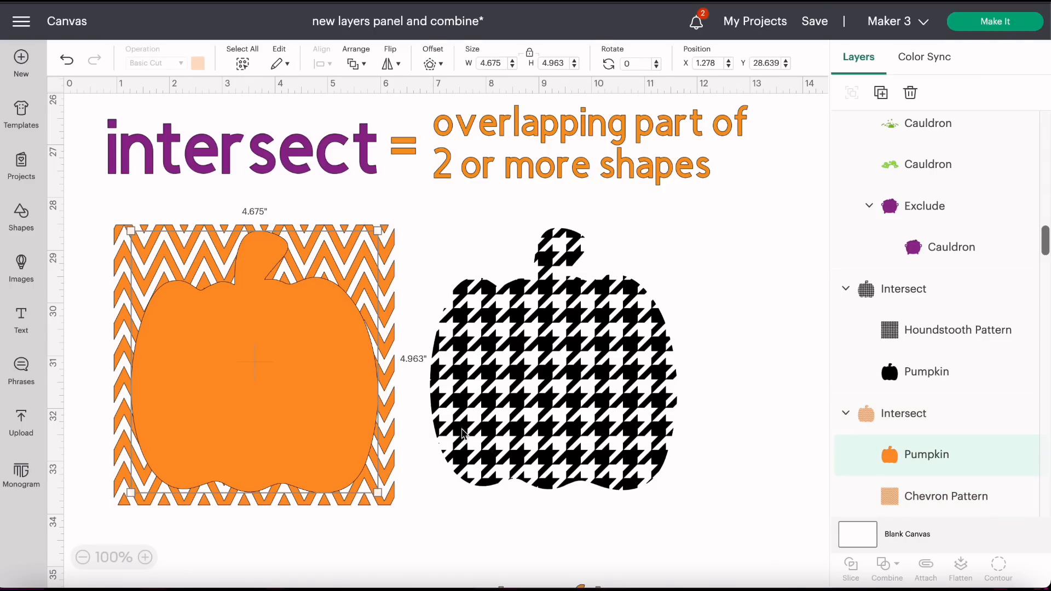
left_click(302, 366)
mouse_move(302, 365)
left_mouse_down()
mouse_move(347, 376)
mouse_move(265, 394)
mouse_move(284, 364)
mouse_move(291, 370)
left_mouse_up()
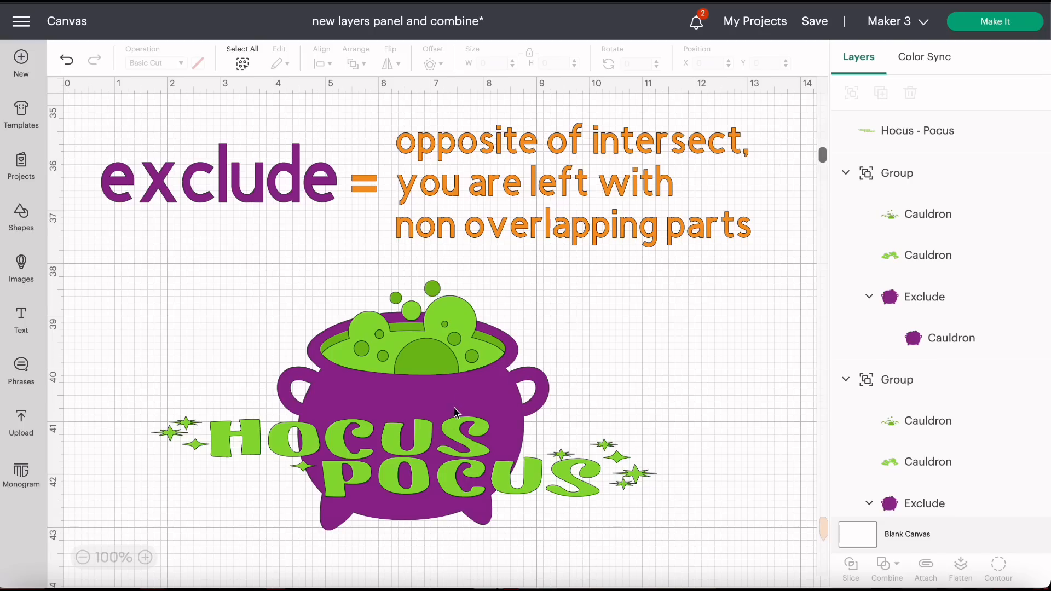
Ungroup the cauldron design behind the Hocus Pocus text so its layers can be combined separately
left_click(435, 463)
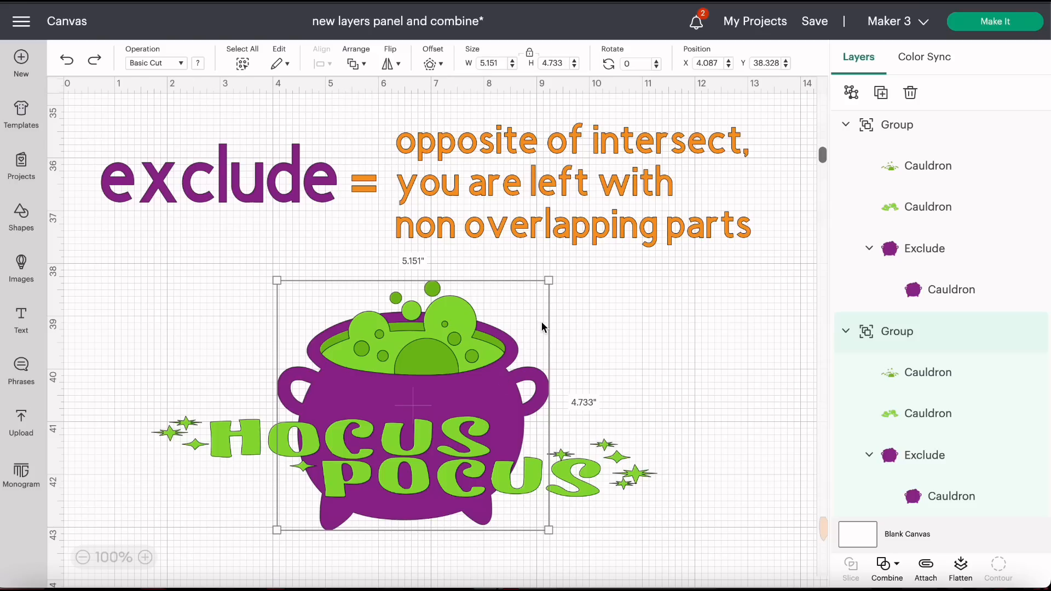
left_click(852, 96)
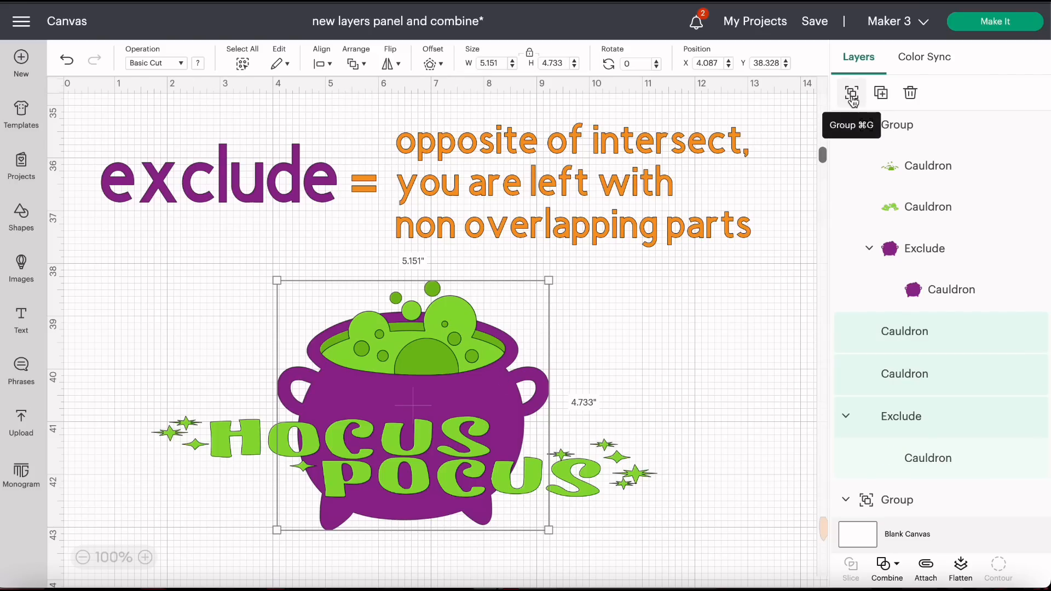
left_click(638, 342)
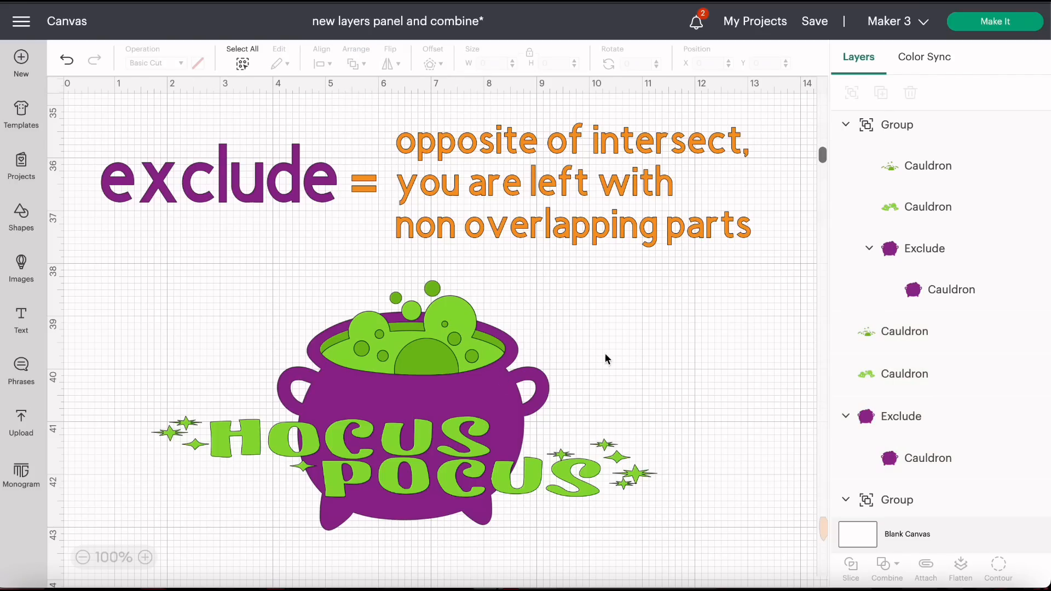
Combine the purple cauldron body and the green Hocus Pocus text with Exclude
left_click(336, 401)
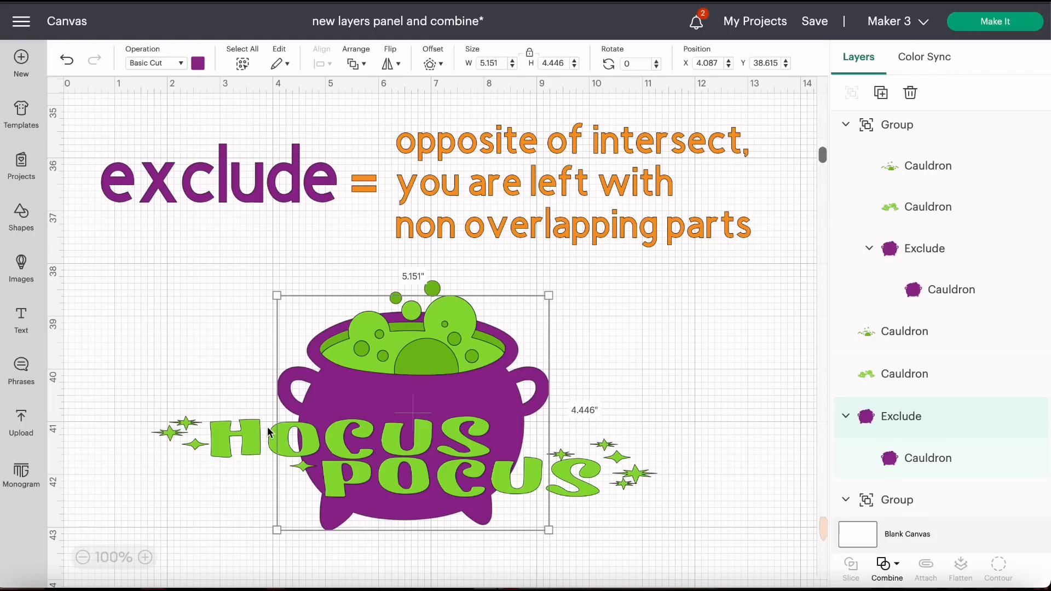
left_click(242, 446, "shift")
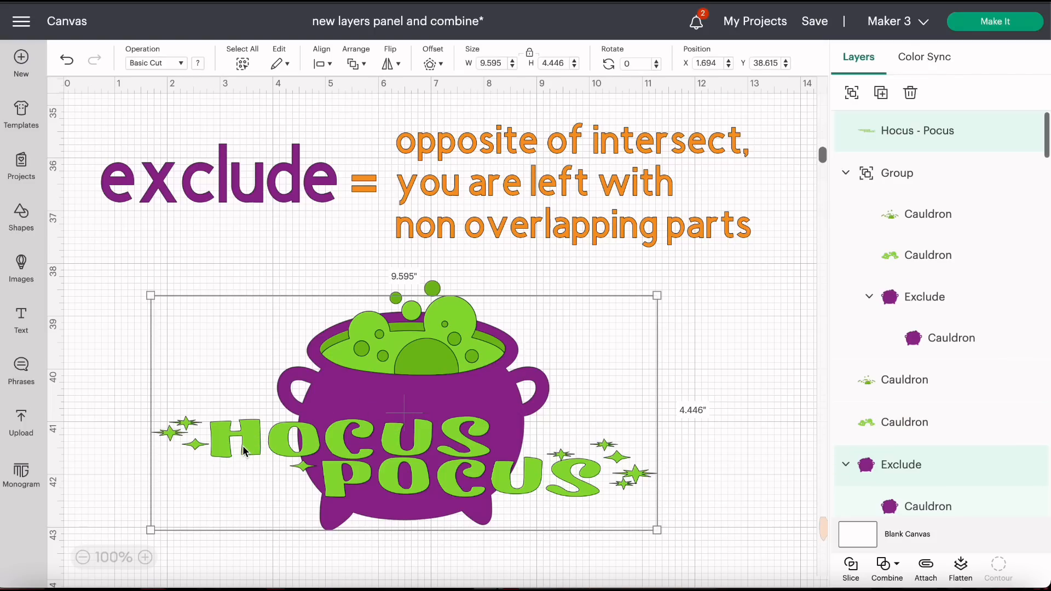
left_click(887, 568)
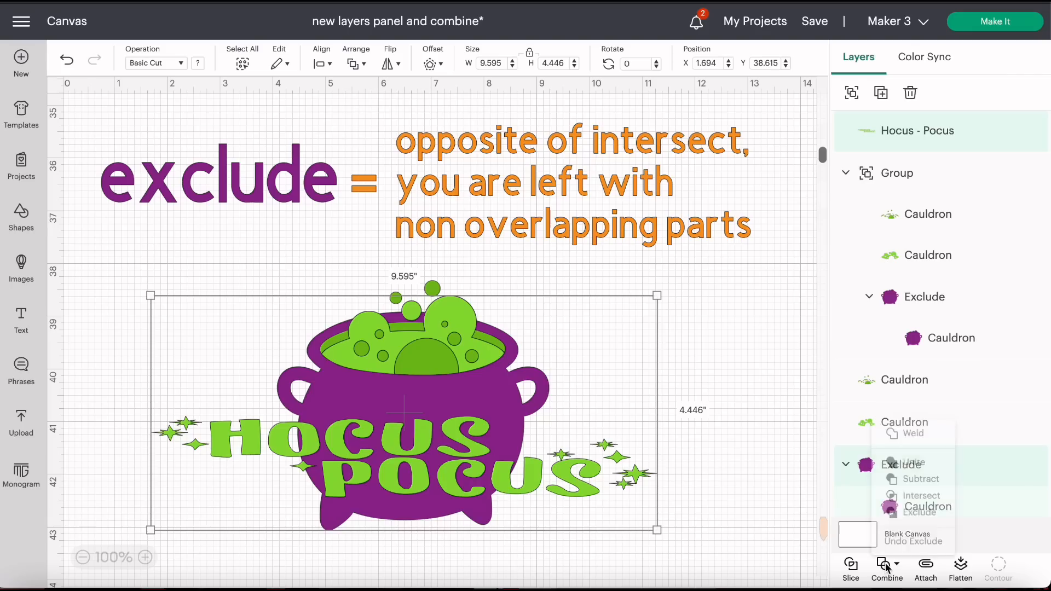
left_click(910, 508)
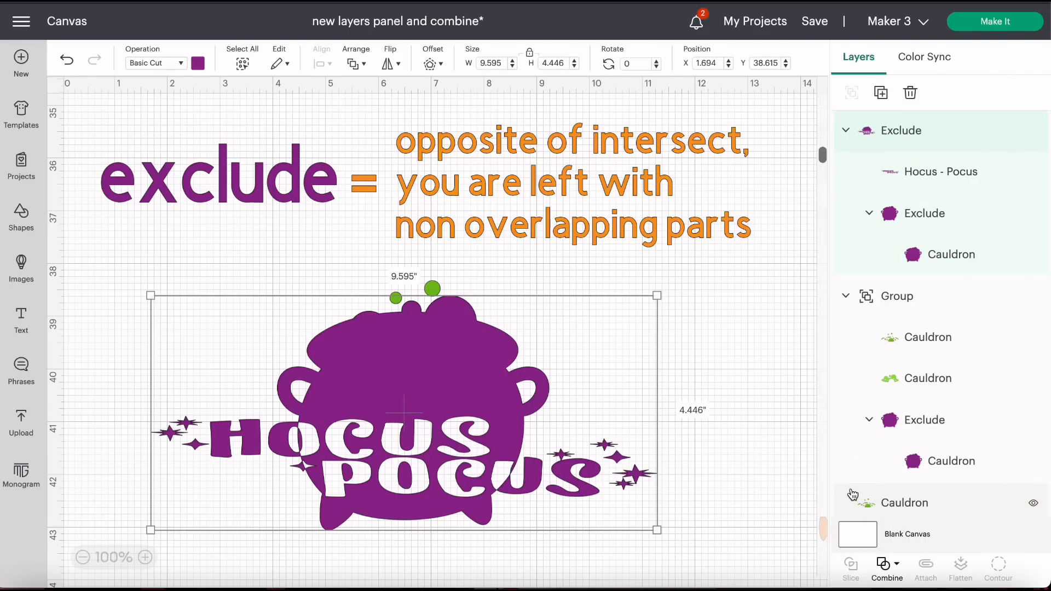
Send the excluded cauldron and text shape behind the green potion and bubble layers
right_click(471, 397)
left_click(496, 405)
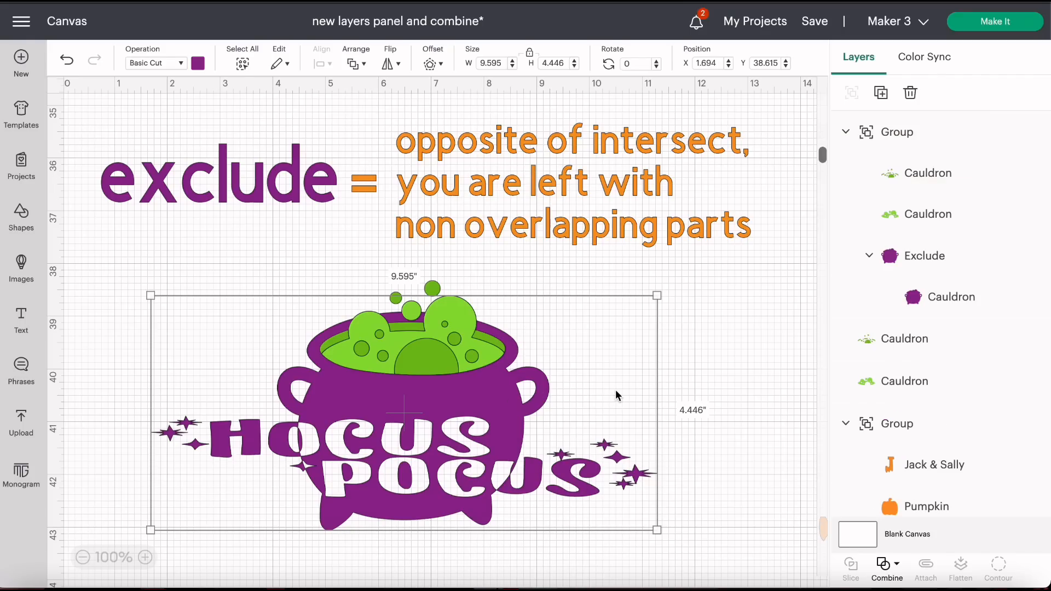
left_click(728, 373)
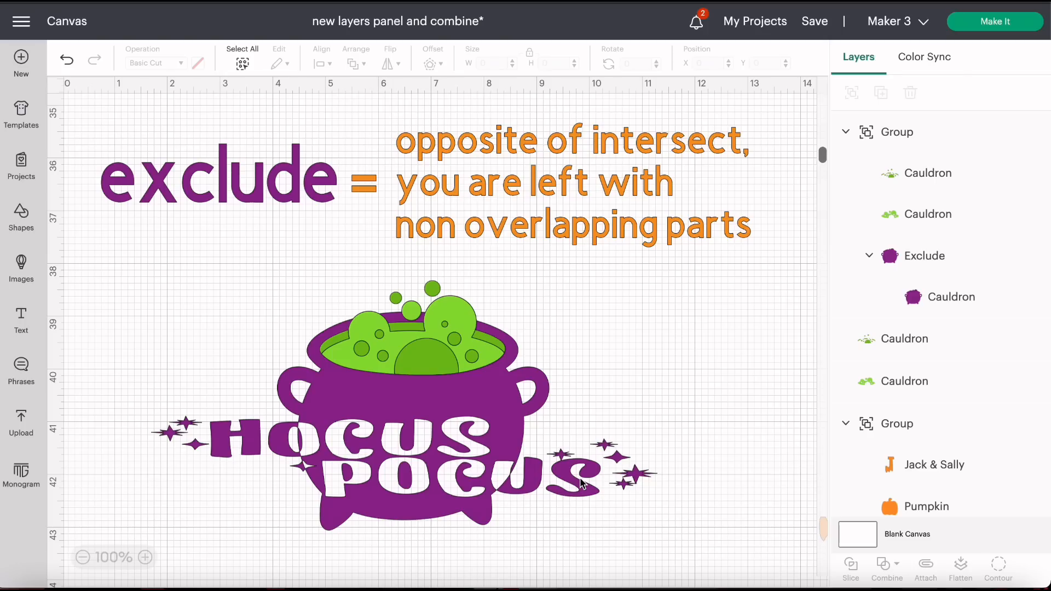
Select only the Hocus - Pocus layer inside the cauldron's Exclude result and nudge it slightly left
left_click(597, 481)
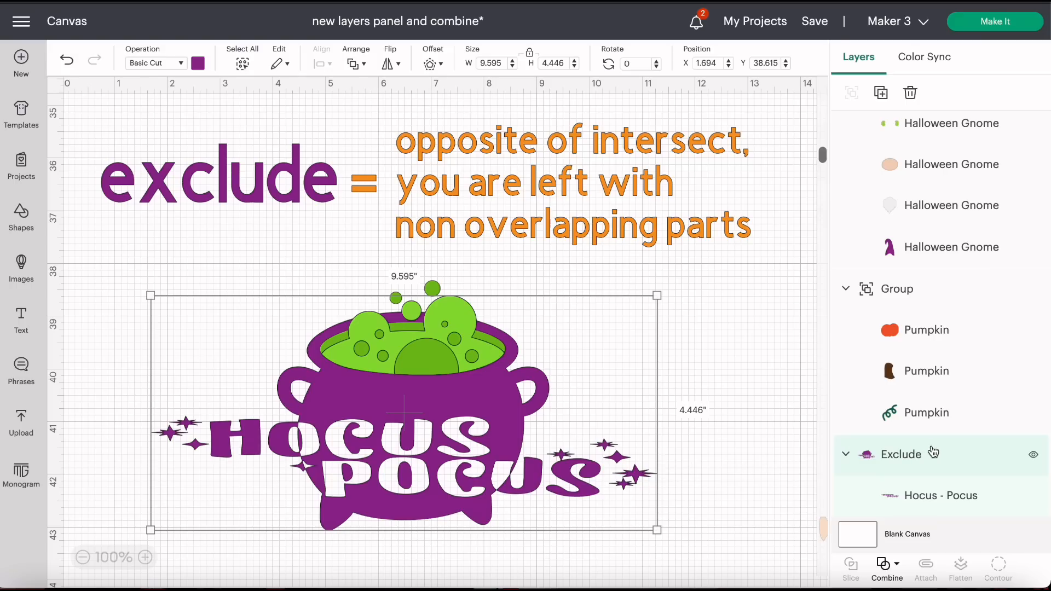
scroll(966, 460, "down", 1)
left_click(967, 464)
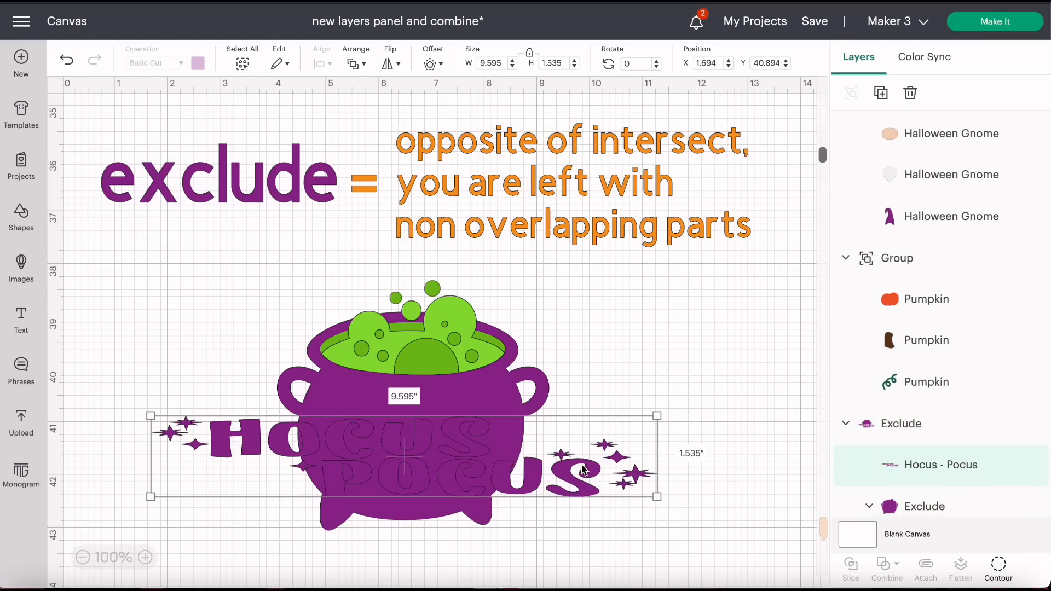
mouse_move(583, 470)
left_mouse_down()
mouse_move(580, 412)
mouse_move(581, 469)
left_mouse_up()
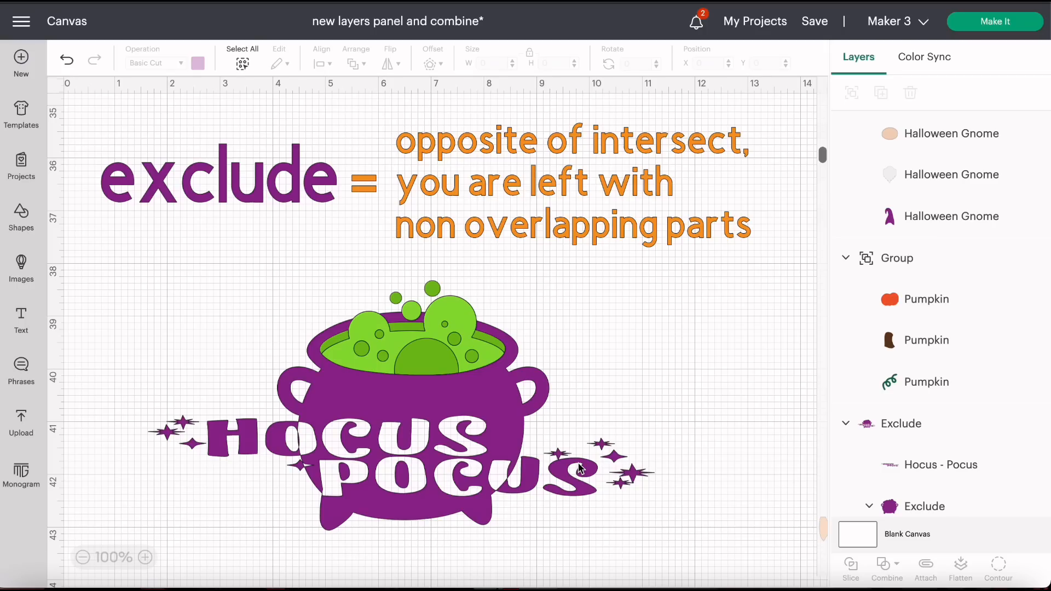
Shrink the Hocus - Pocus layer inside the Exclude result to about 9.44 inches wide, and move it slightly up and right
scroll(997, 429, "down", 1)
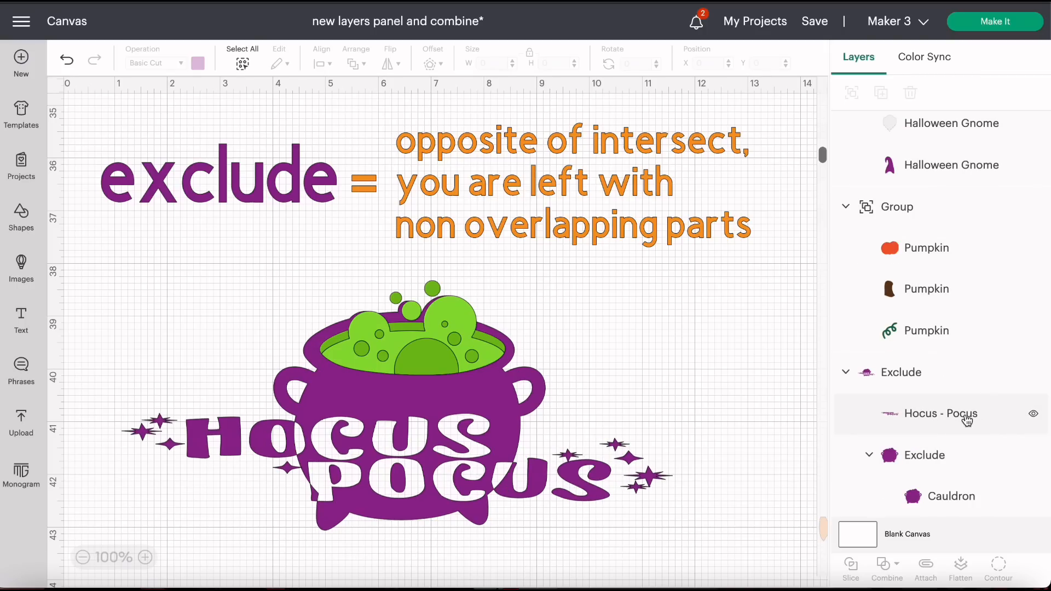
left_click(904, 418)
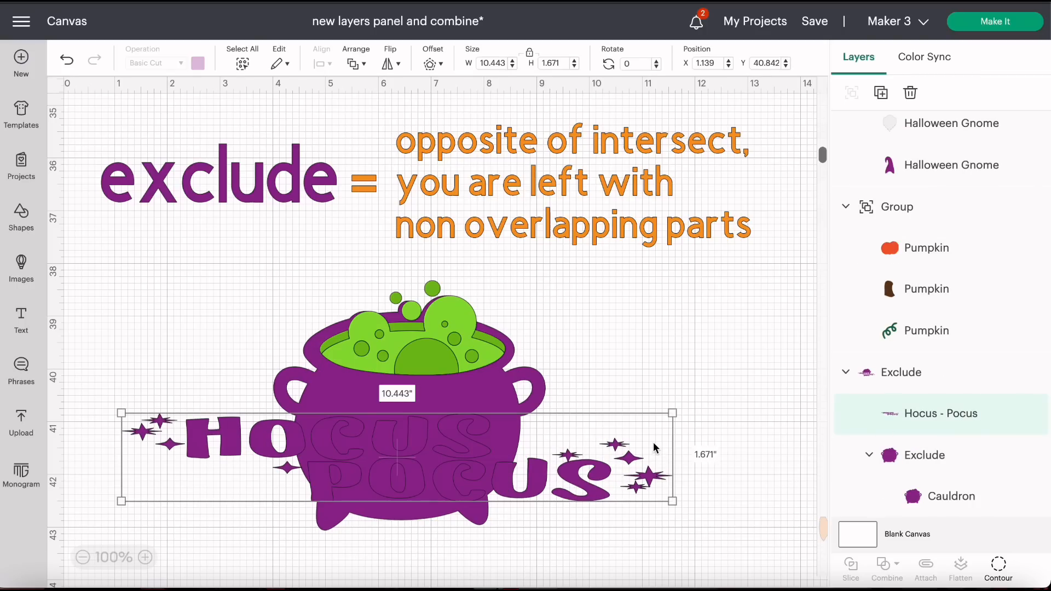
left_click_drag(671, 412, 622, 446)
left_click(622, 448)
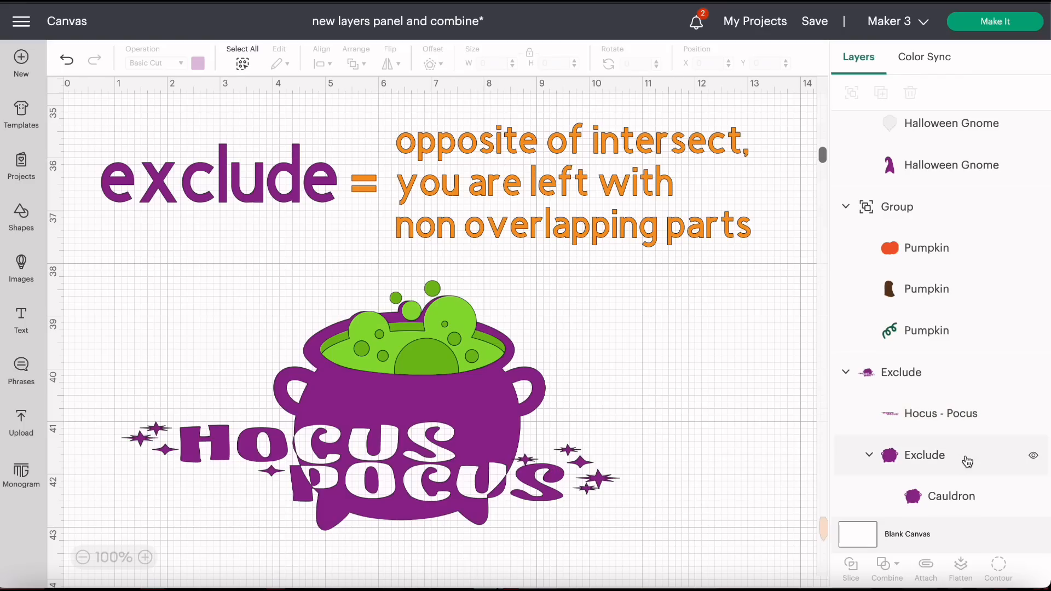
left_click(956, 419)
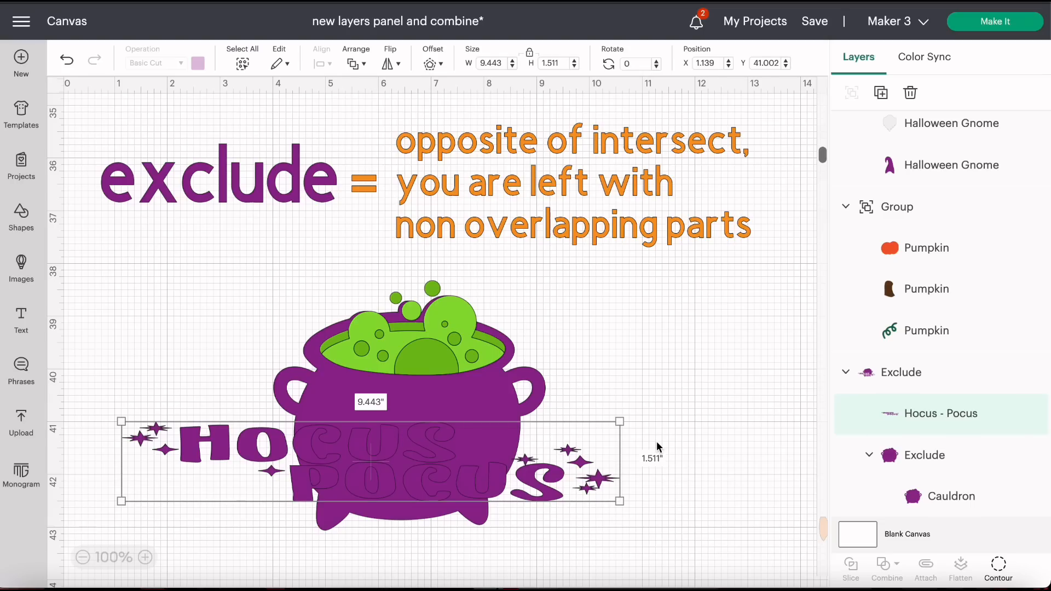
left_click_drag(561, 464, 574, 454)
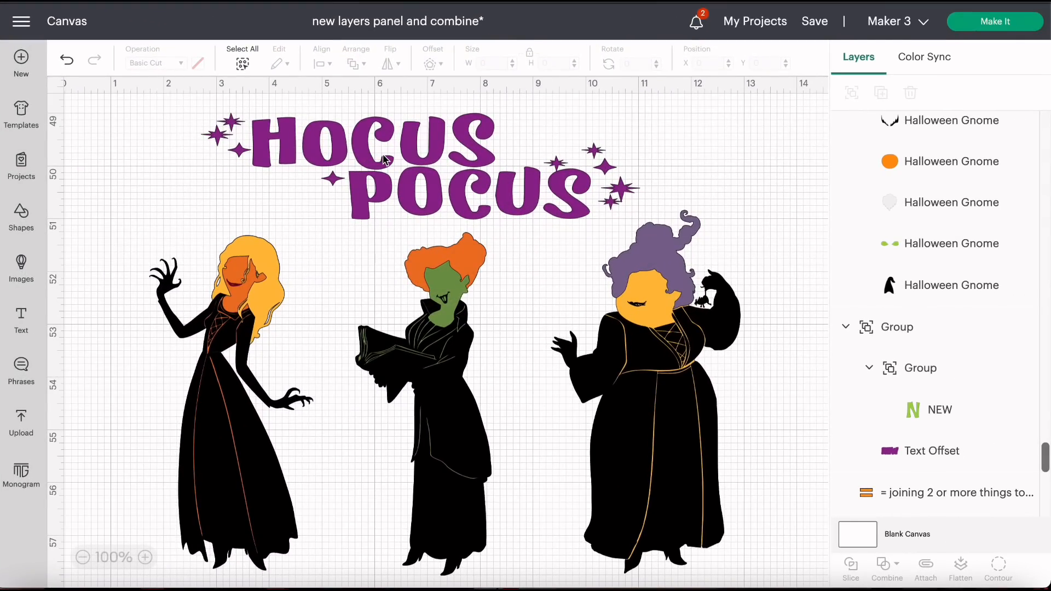
Move the Hocus - Pocus title layer above the three witches into the top of their group in the layer order
left_click(276, 325)
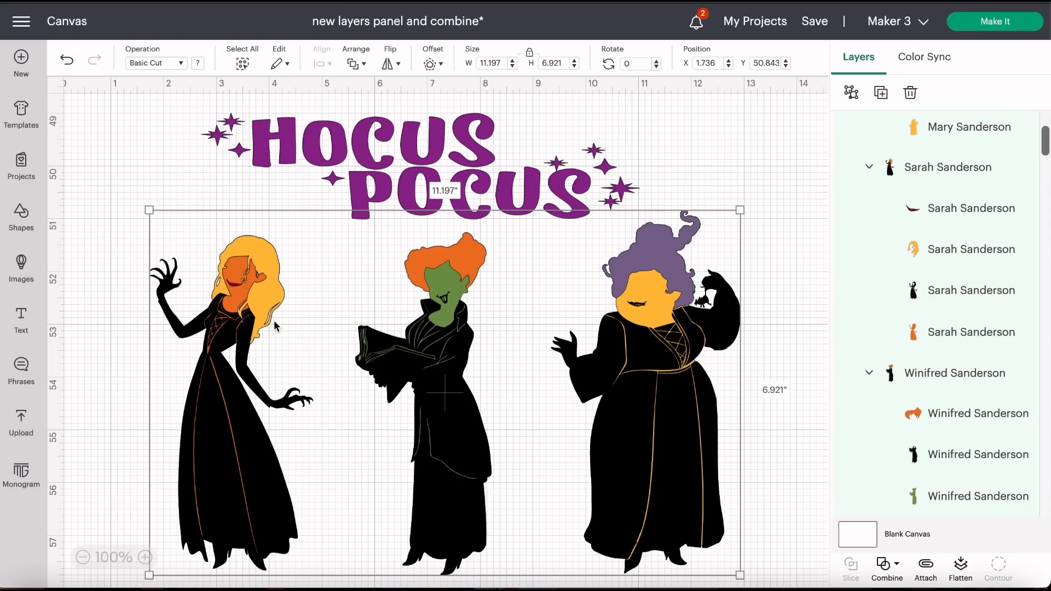
left_click(351, 178)
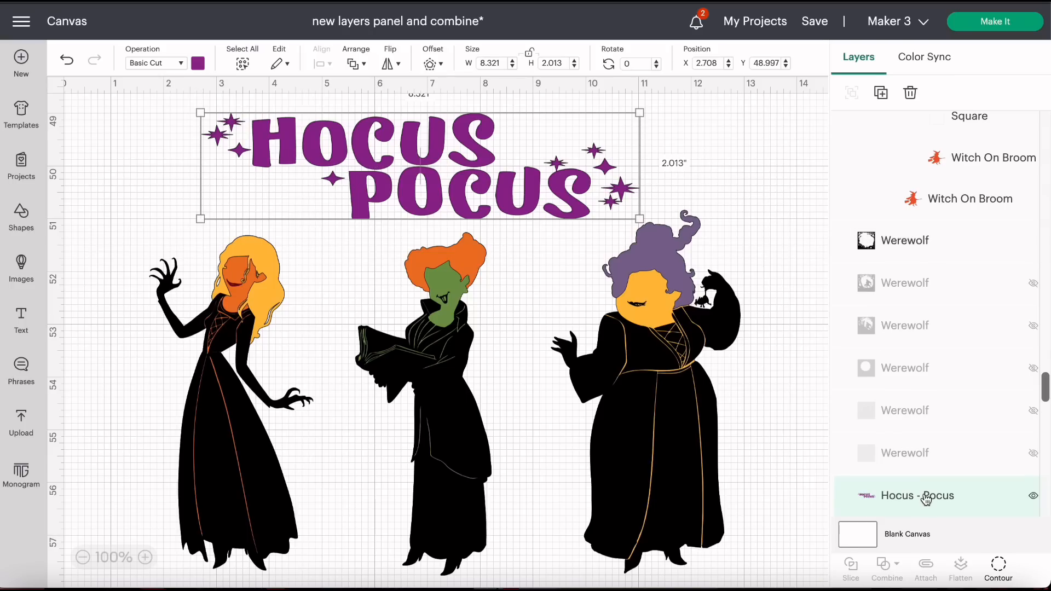
left_click_drag(926, 499, 894, 129)
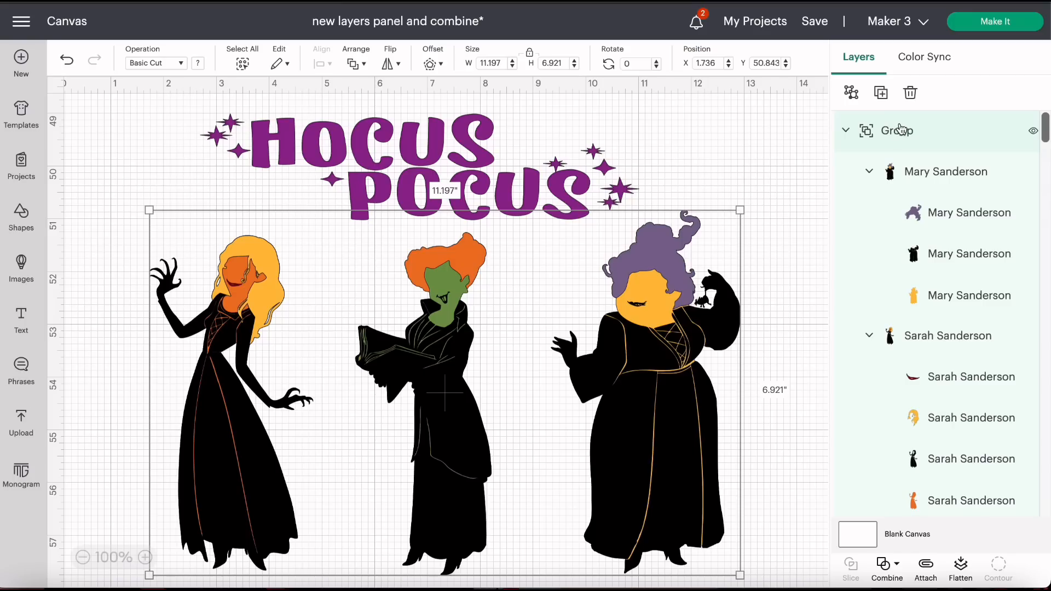
scroll(970, 266, "down", 5)
scroll(969, 266, "up", 5)
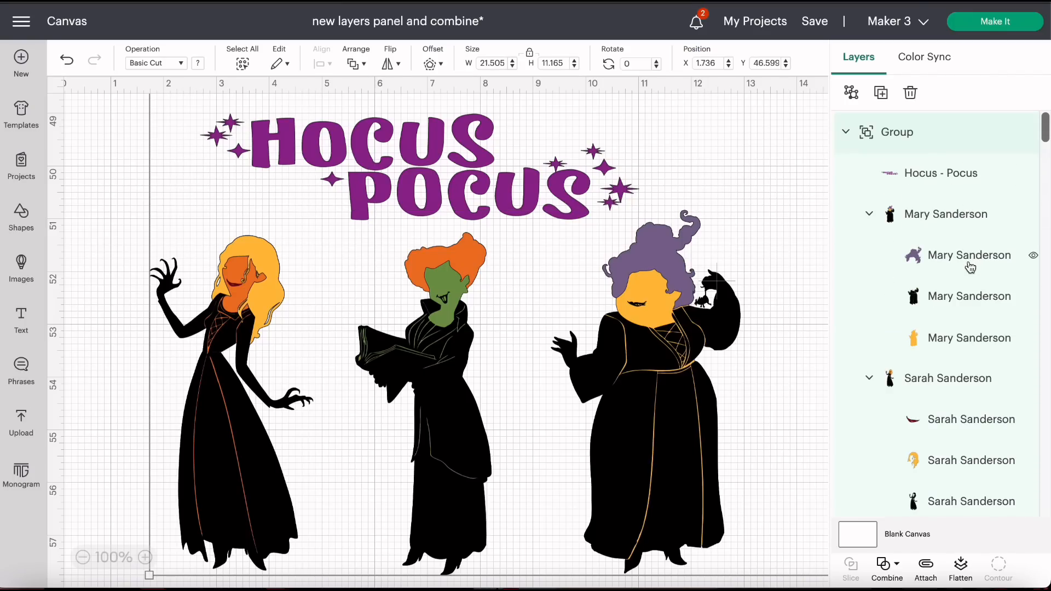